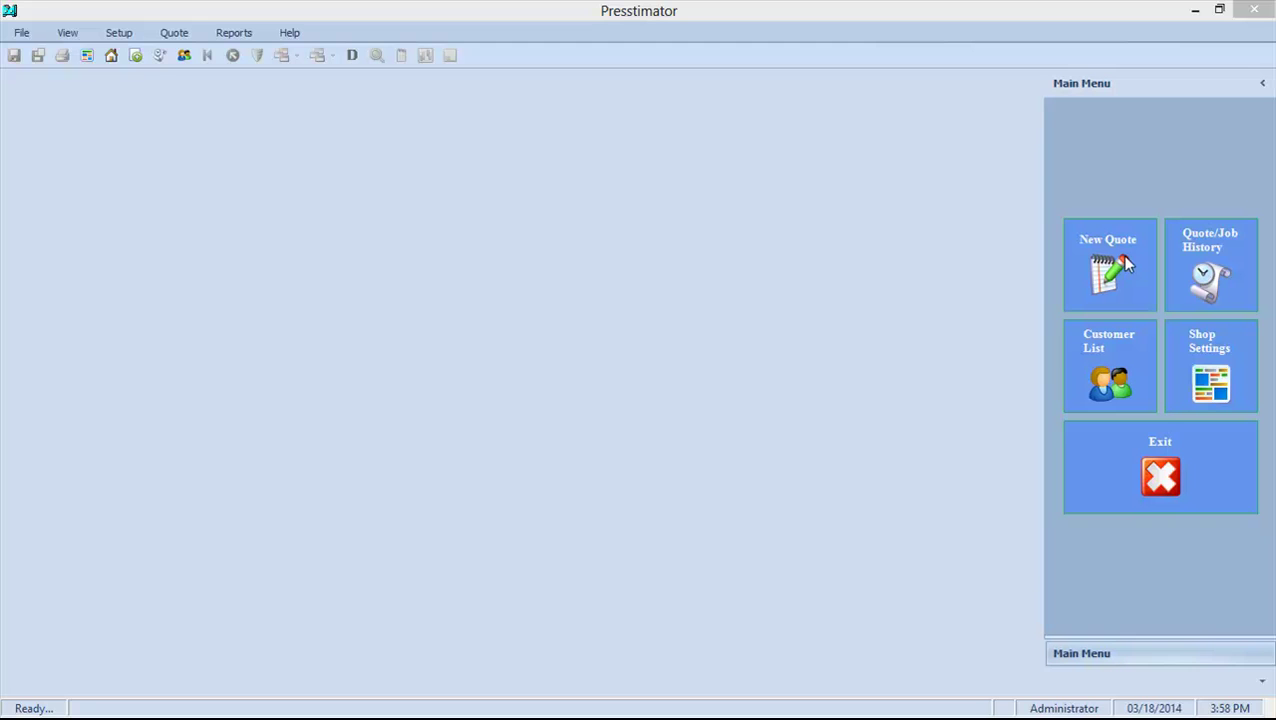
# Step: Switch to the web browser and show the Request-a-Quote form
pyautogui.hotkey('alt', 'Tab')
pyautogui.hotkey('alt', 'Tab')
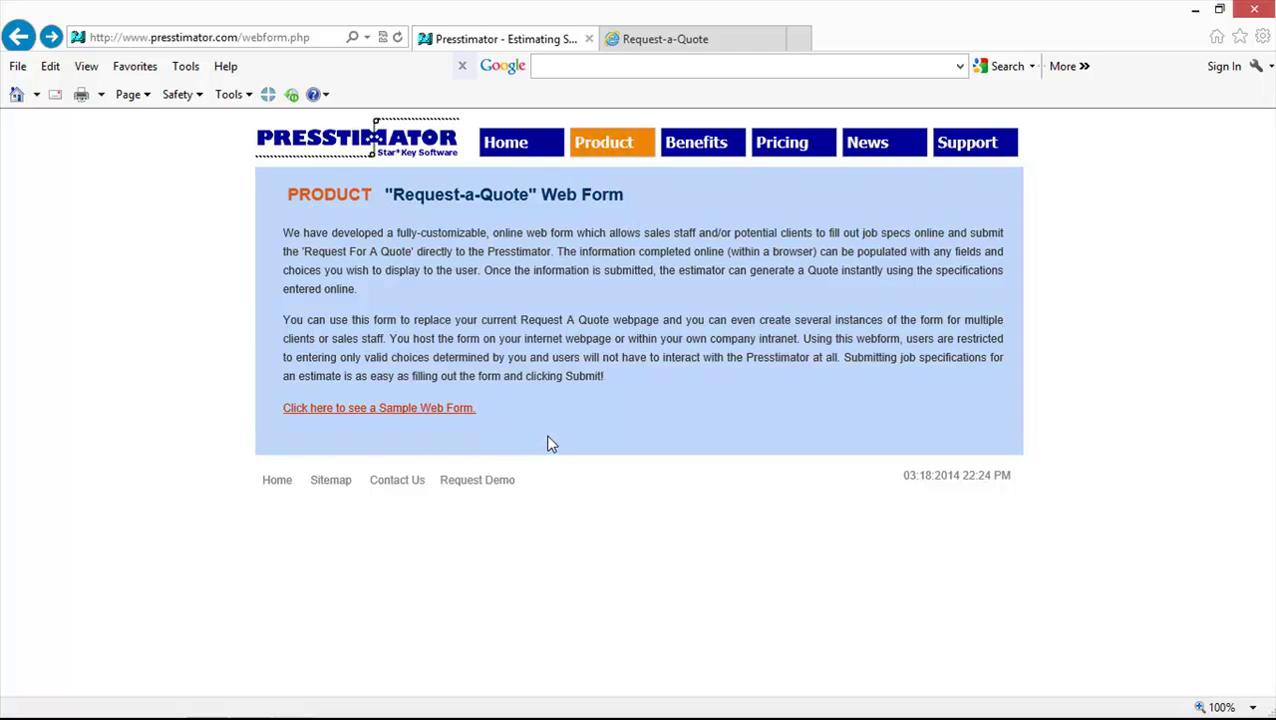
pyautogui.click(697, 40)
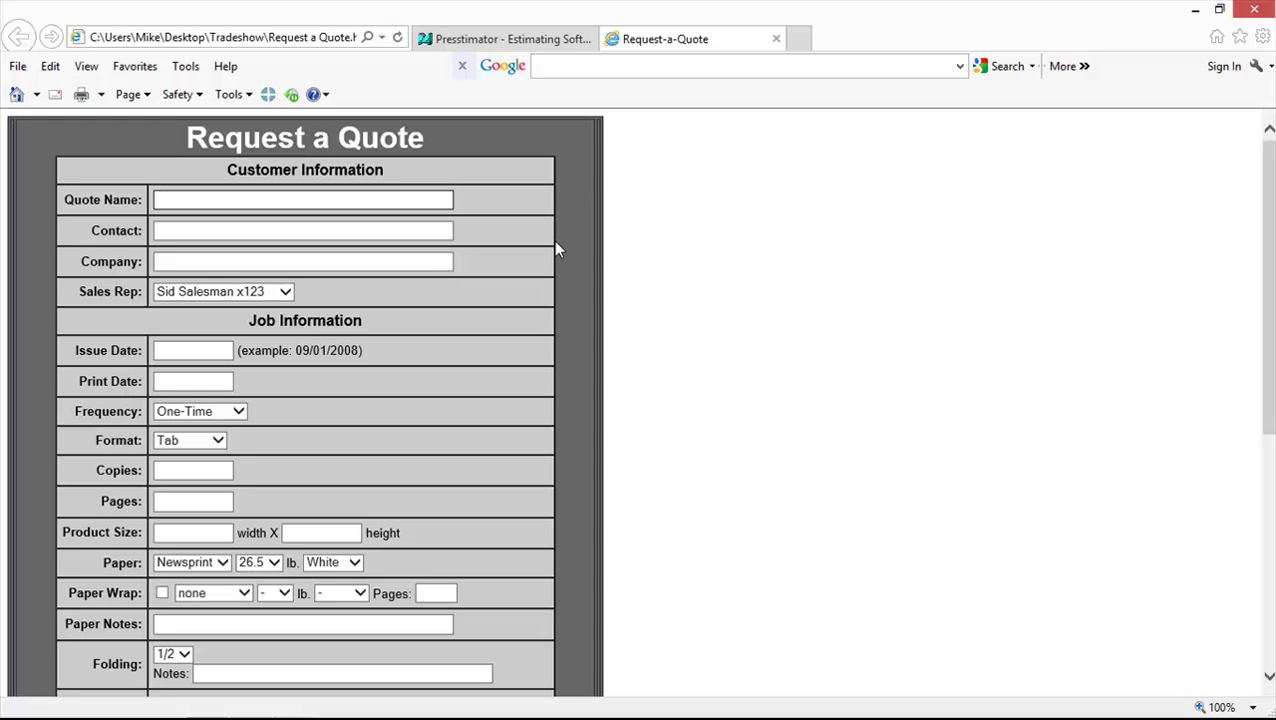
# Step: Enter "Sample Quote" as the quote name and fill in the contact's name
pyautogui.write('Sample Quote')
pyautogui.click(245, 231)
pyautogui.write('Joe Sample')
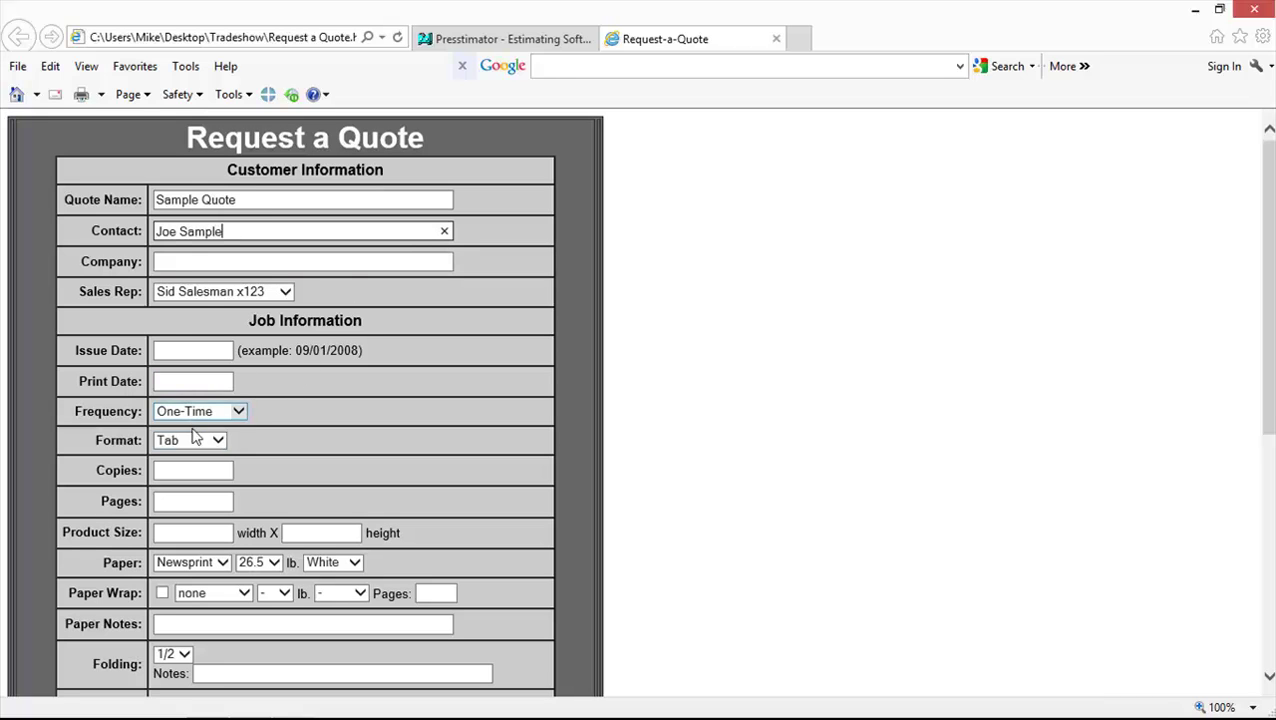
# Step: Keep the format as Tab and set 25000 copies and 12 pages in the job information
pyautogui.click(217, 442)
pyautogui.click(216, 444)
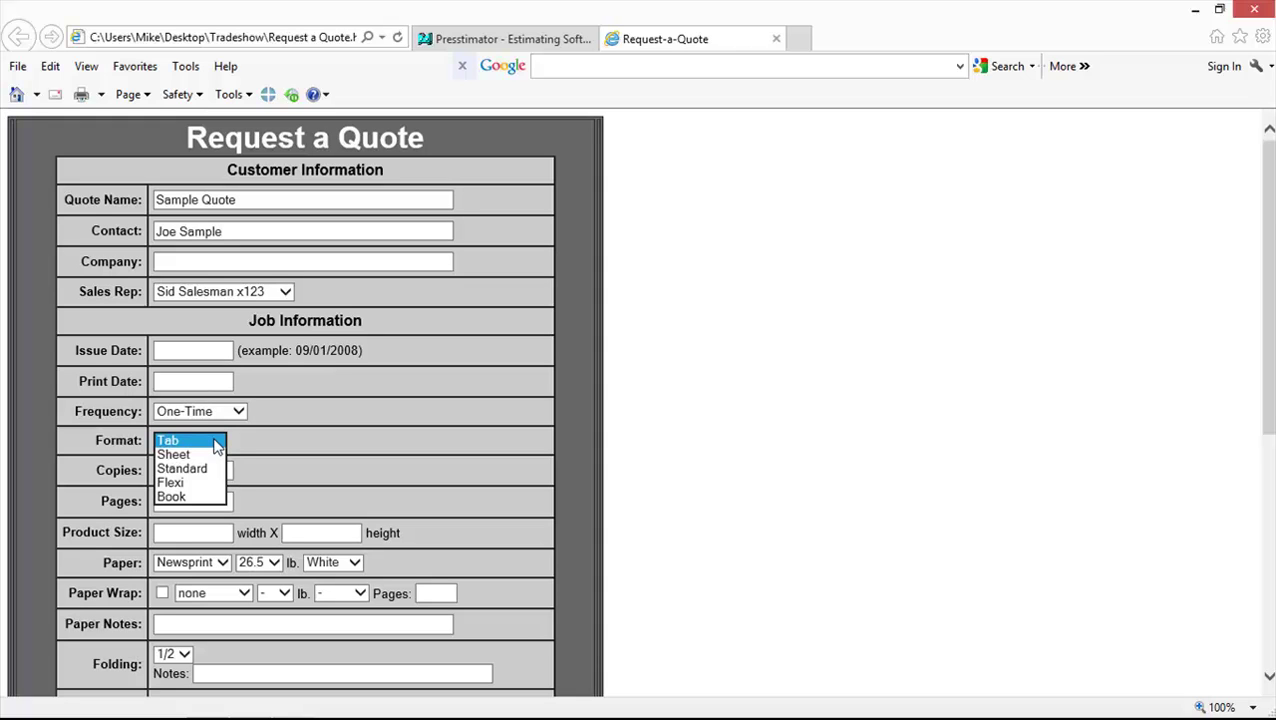
pyautogui.click(216, 444)
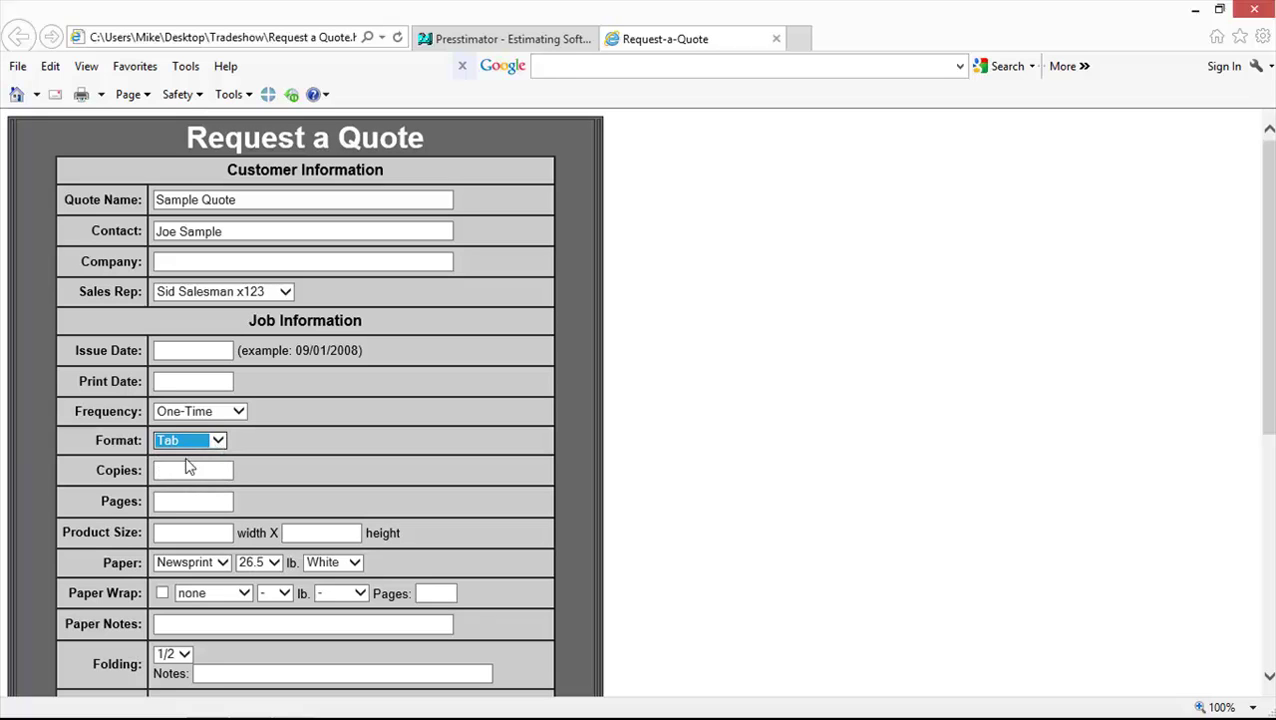
pyautogui.click(183, 471)
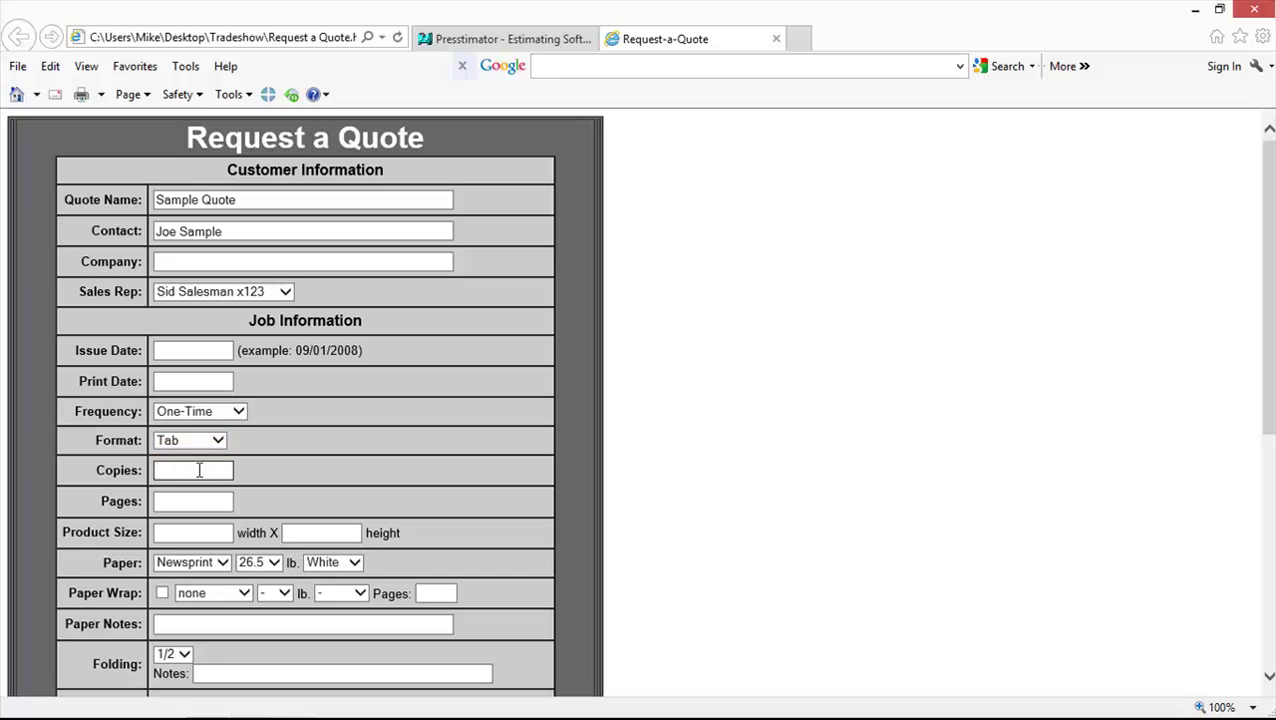
pyautogui.write('25000')
pyautogui.click(188, 501)
pyautogui.write('12')
# Step: Set the product size to 11 width by 16 height and the paper to Newsprint, 30 lb
pyautogui.click(203, 532)
pyautogui.write('11')
pyautogui.click(325, 533)
pyautogui.write('16')
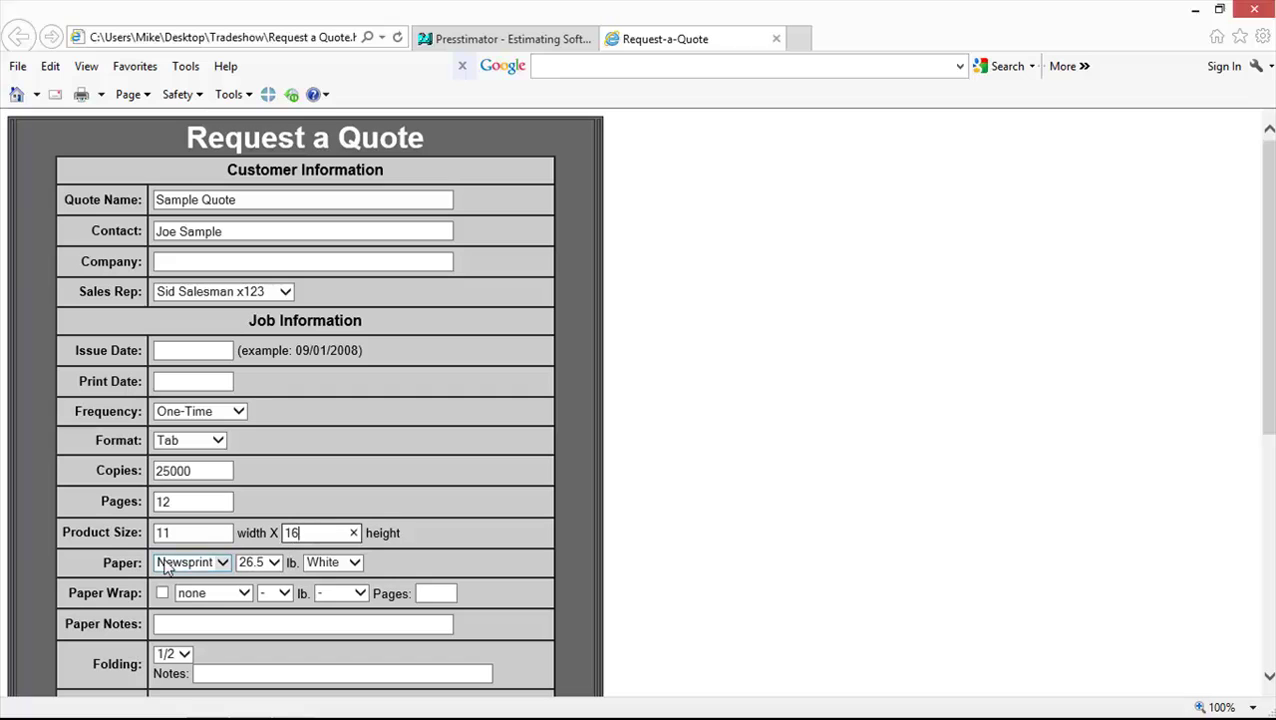
pyautogui.click(219, 564)
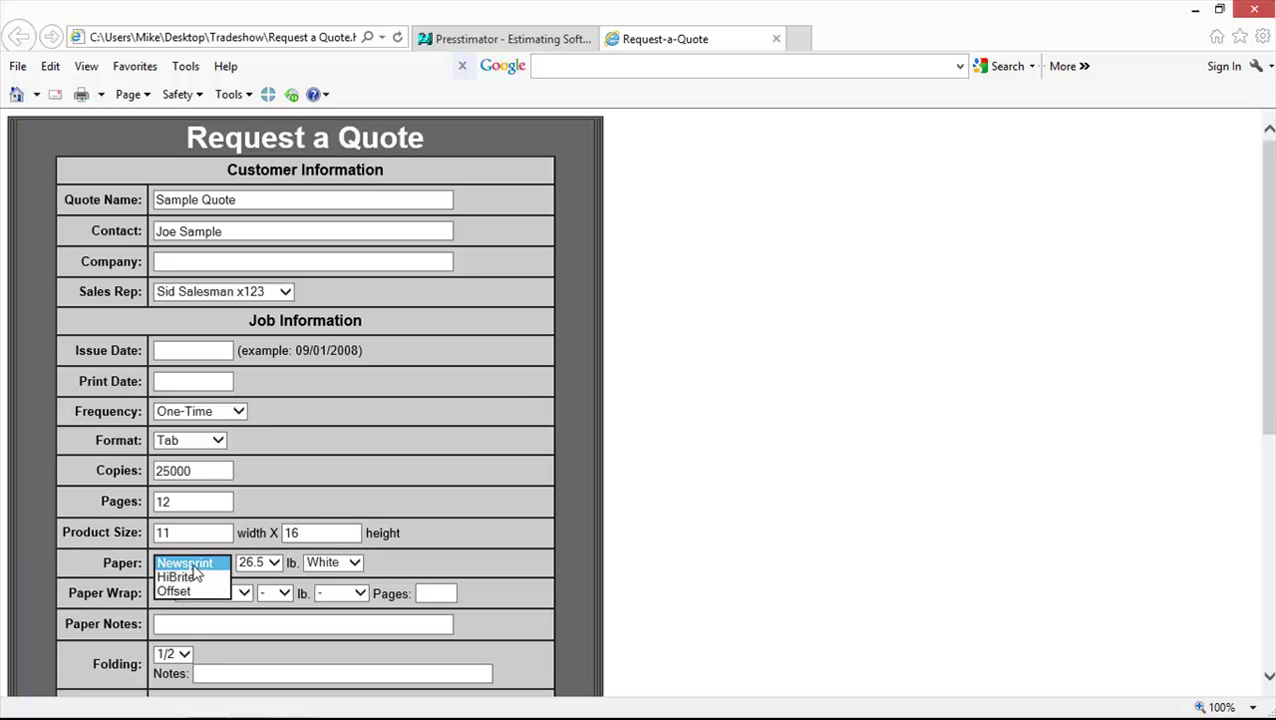
pyautogui.click(260, 567)
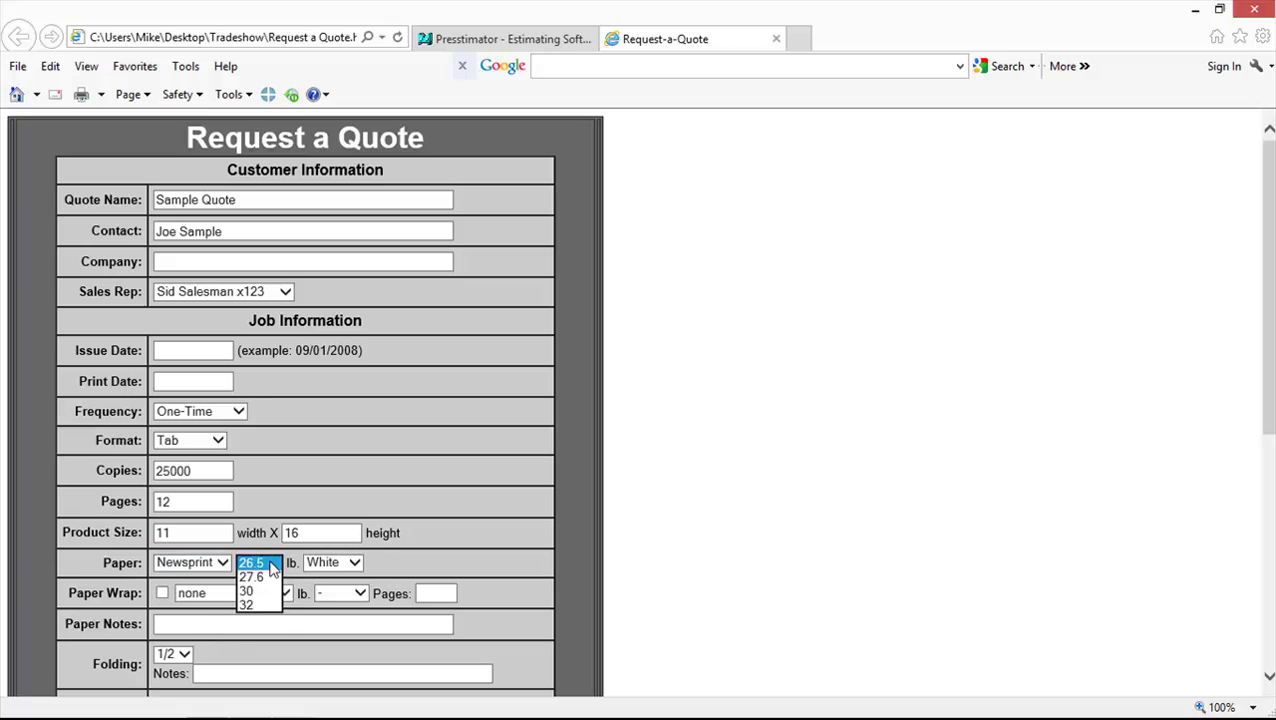
pyautogui.click(252, 592)
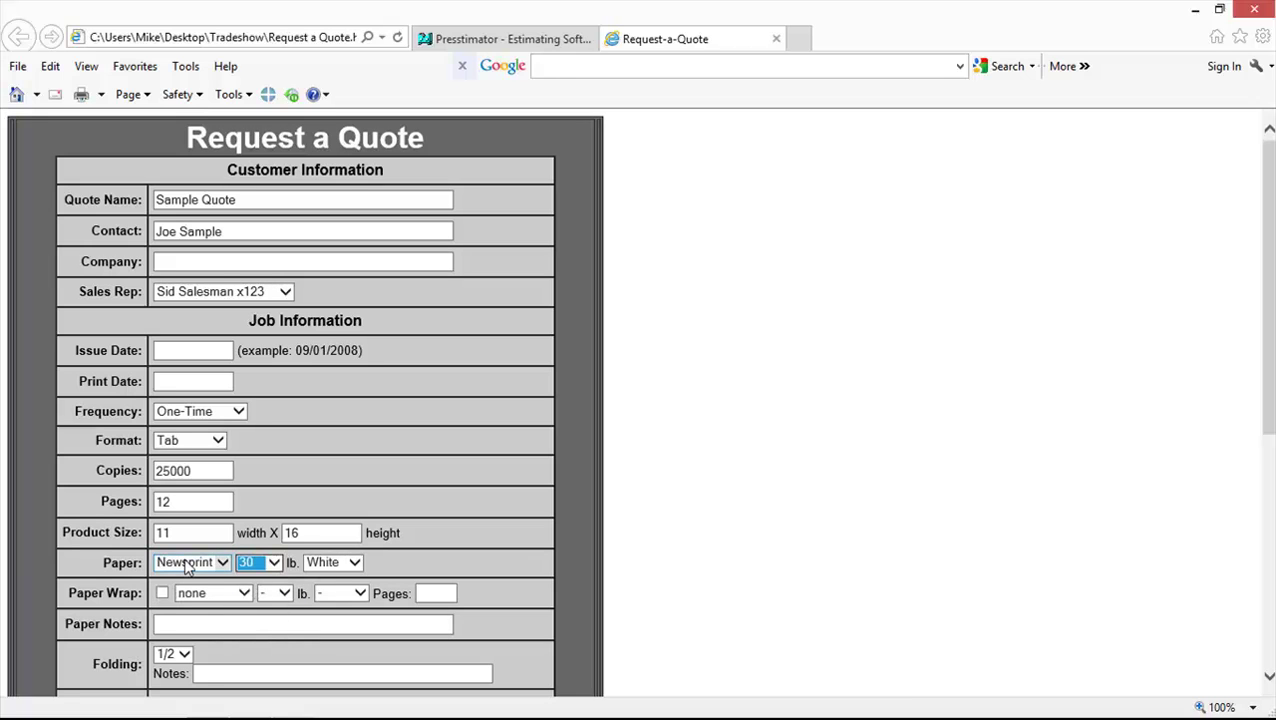
# Step: Enable the paper wrap and set it to Offset, 50 lb., White, with 4 pages
pyautogui.scroll(-2, 480, 528)
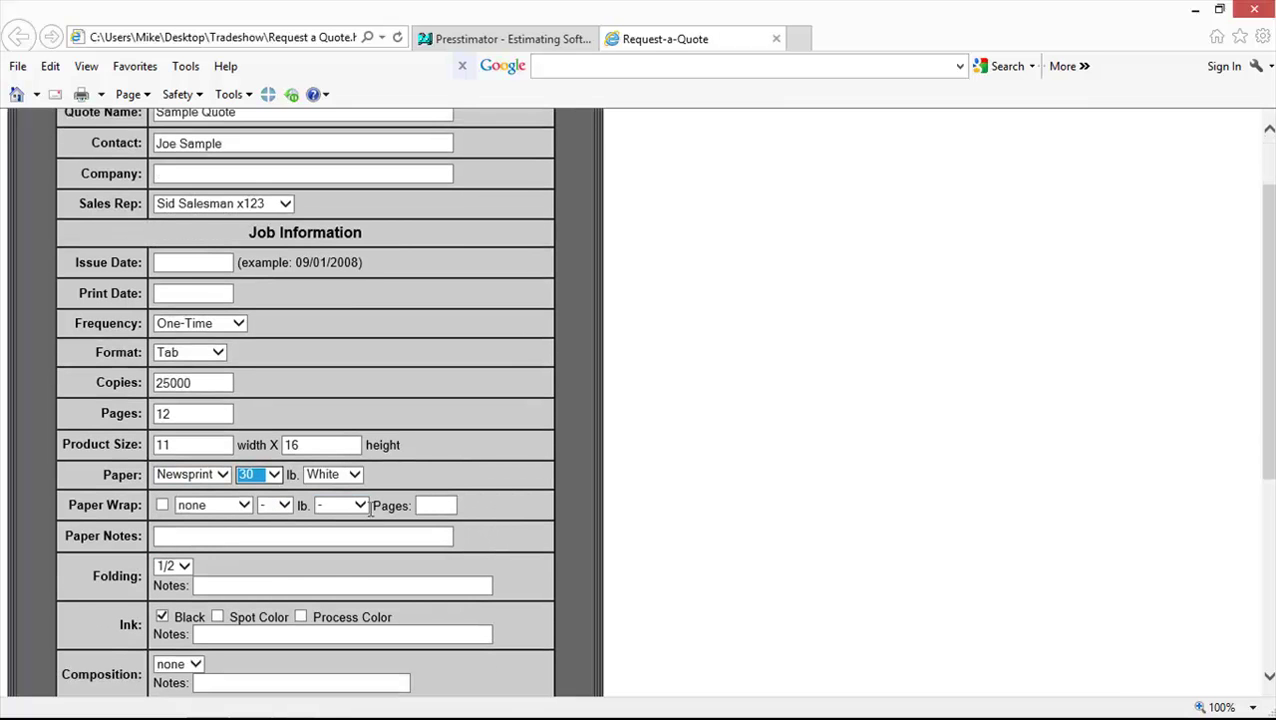
pyautogui.click(162, 506)
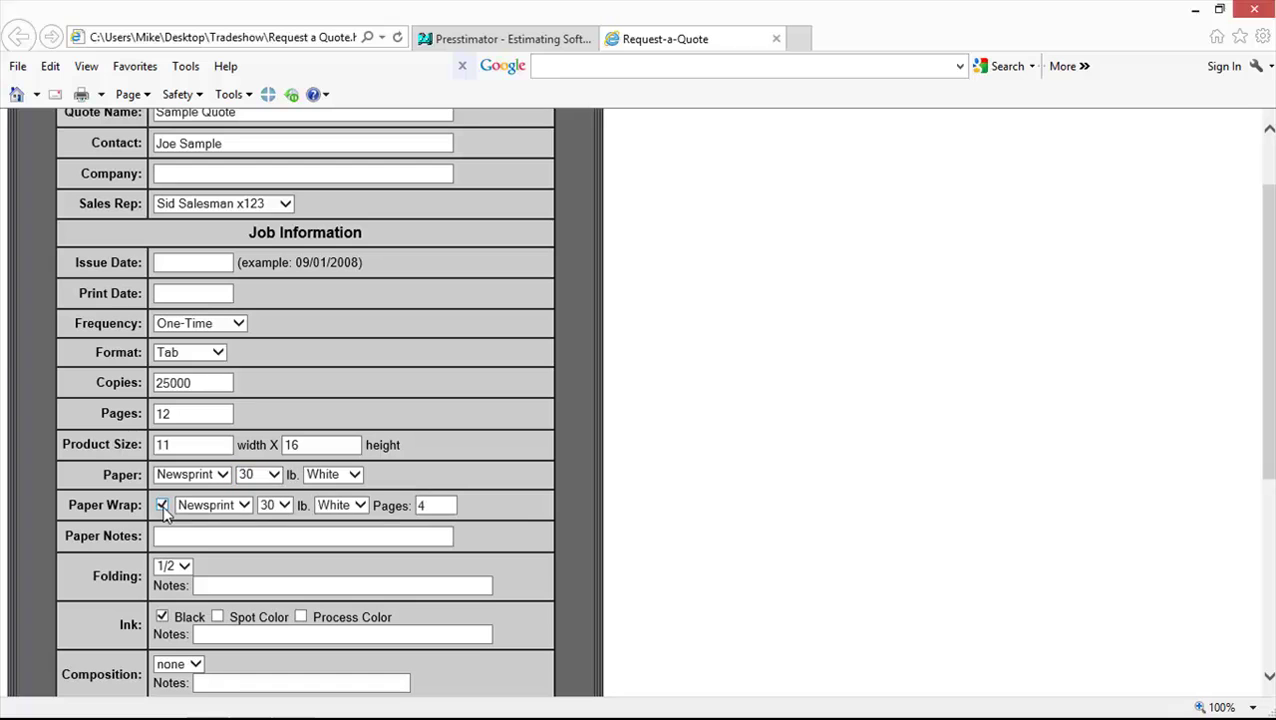
pyautogui.click(244, 505)
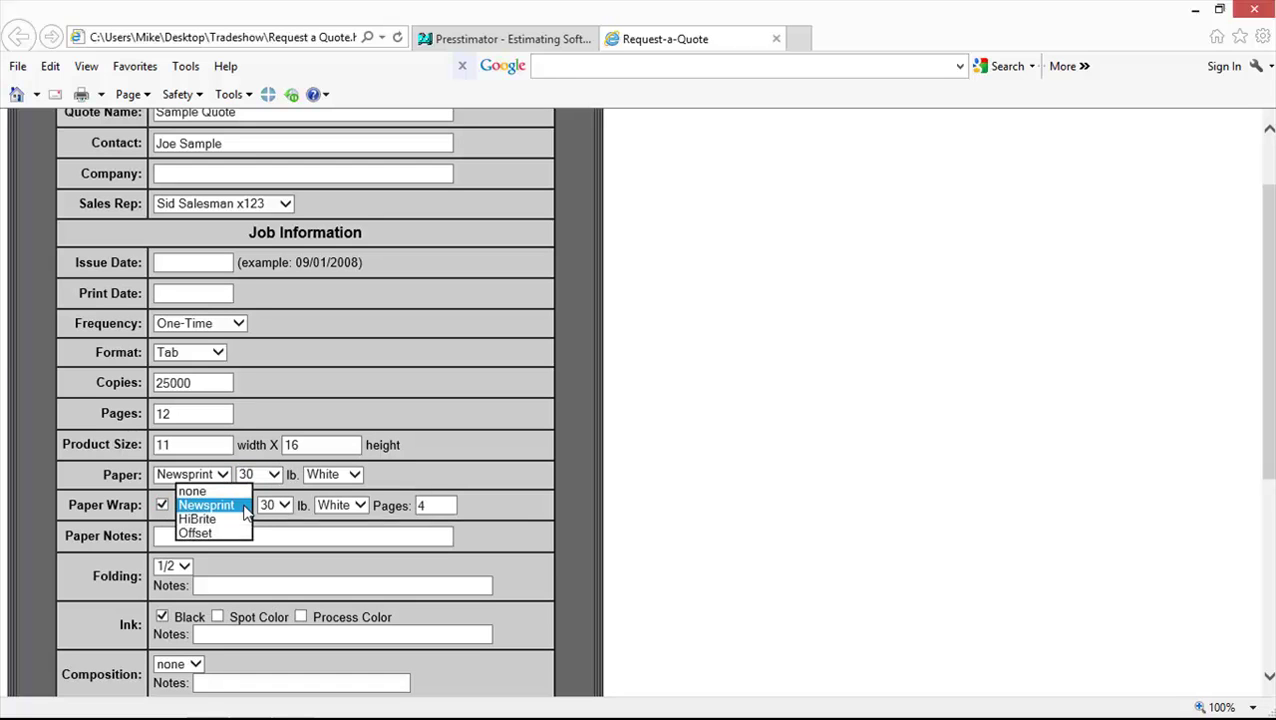
pyautogui.click(205, 533)
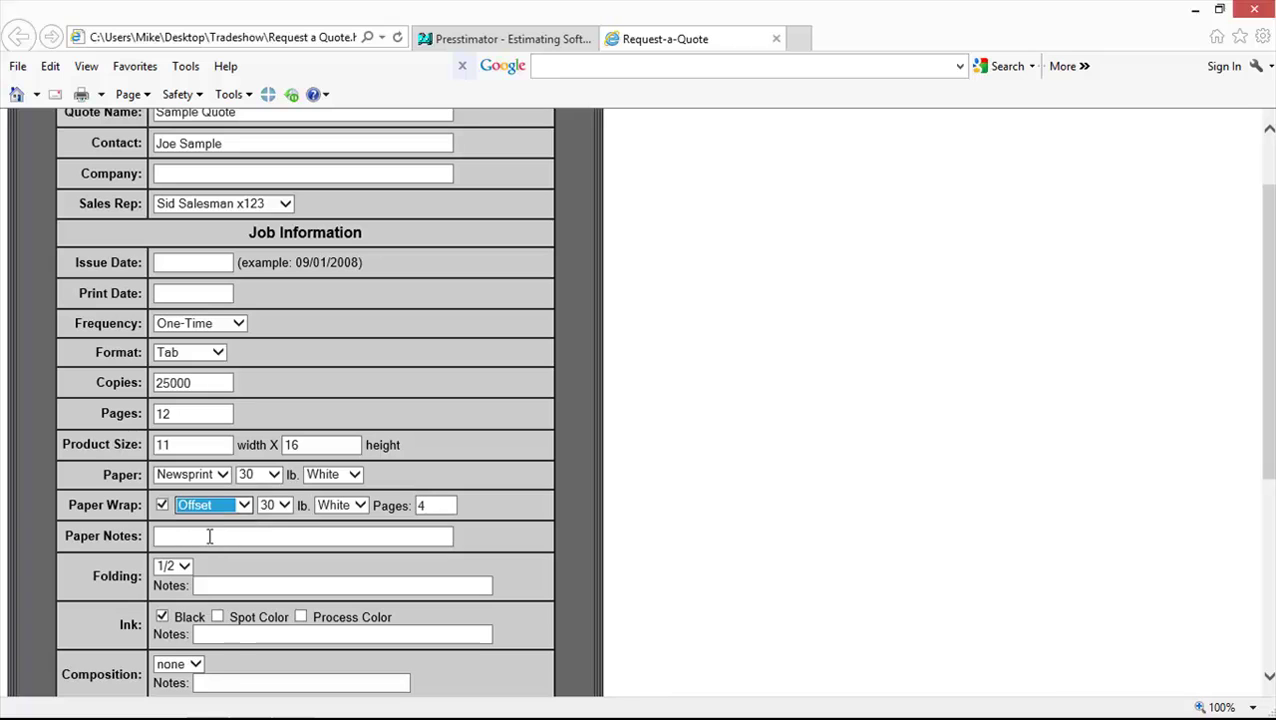
pyautogui.click(279, 514)
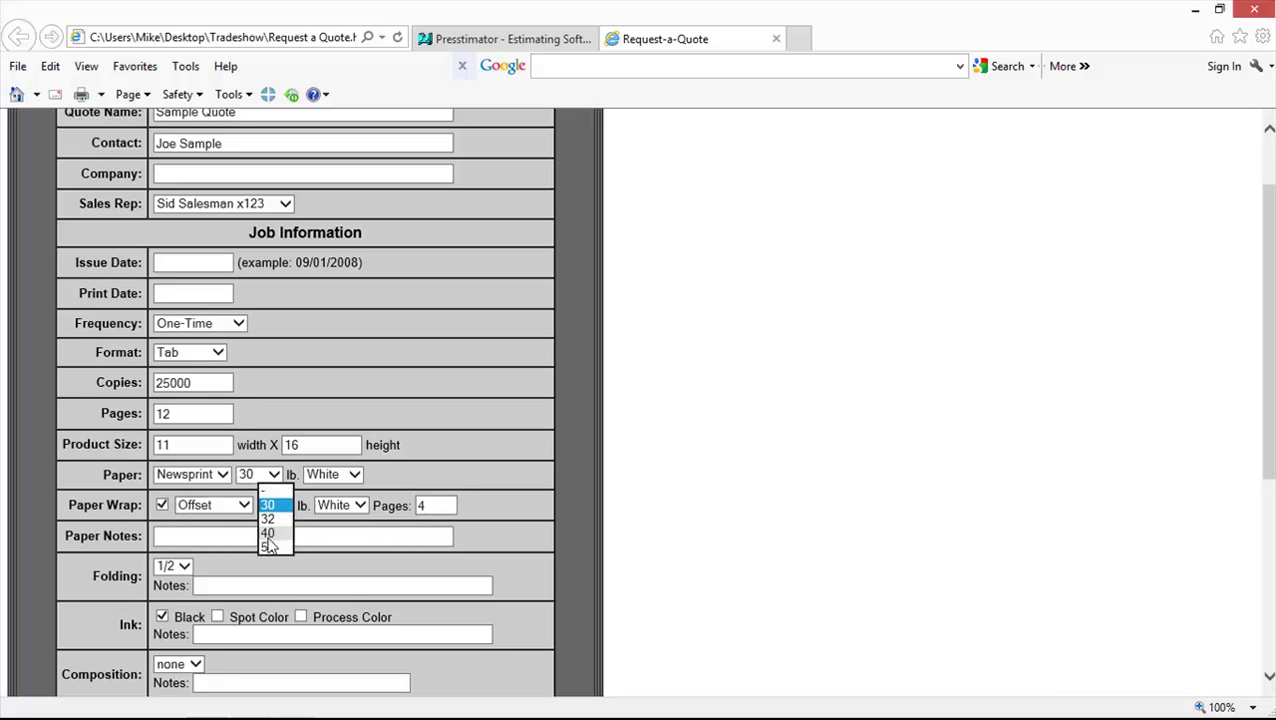
pyautogui.click(273, 547)
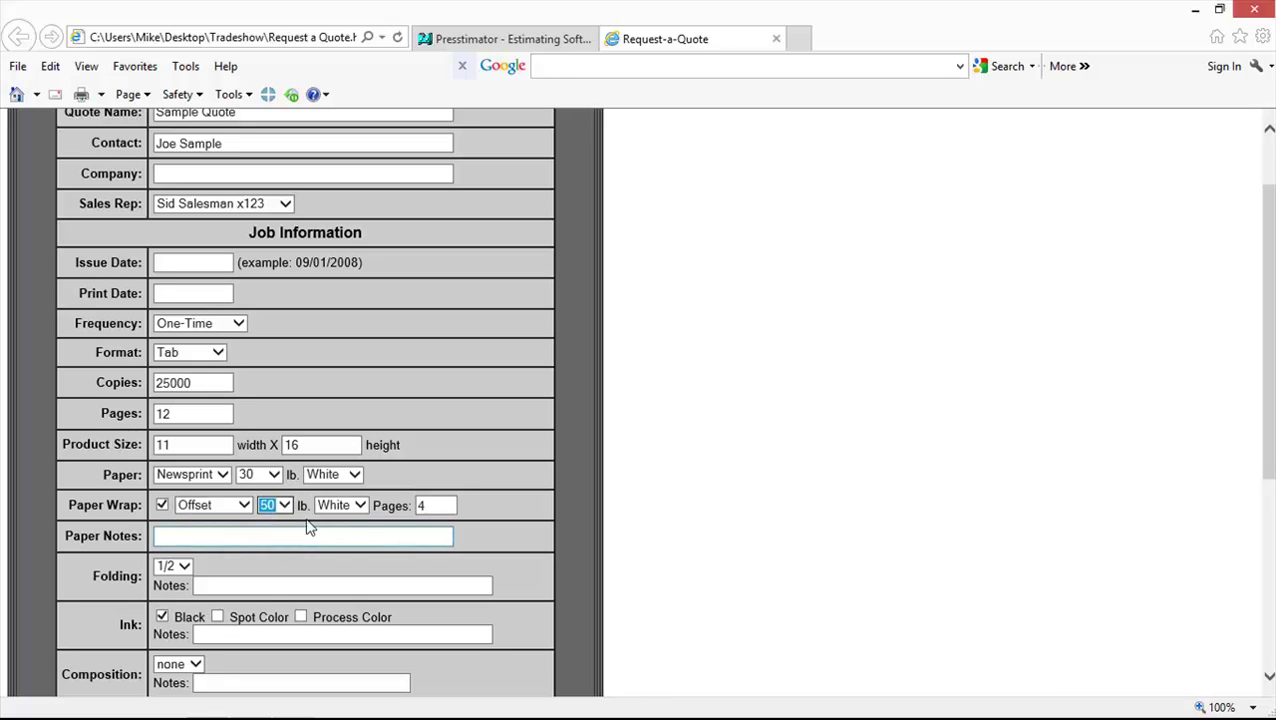
pyautogui.doubleClick(420, 506)
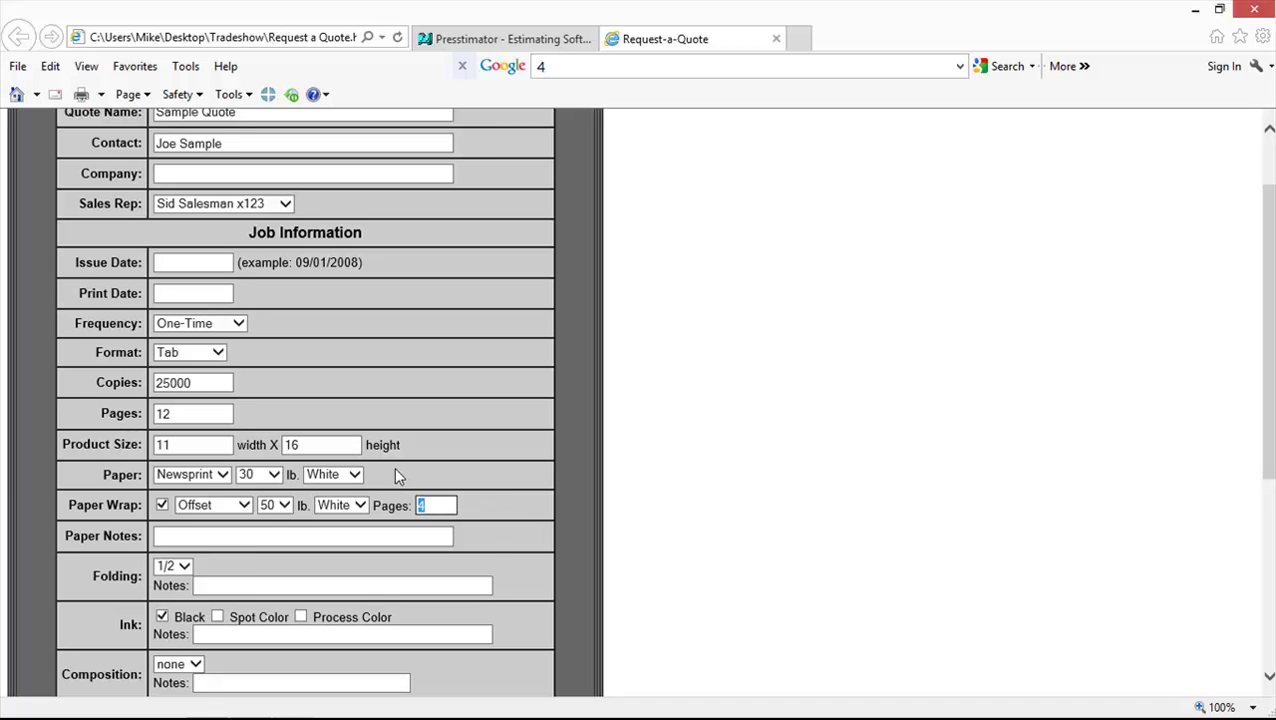
pyautogui.scroll(-1, 526, 500)
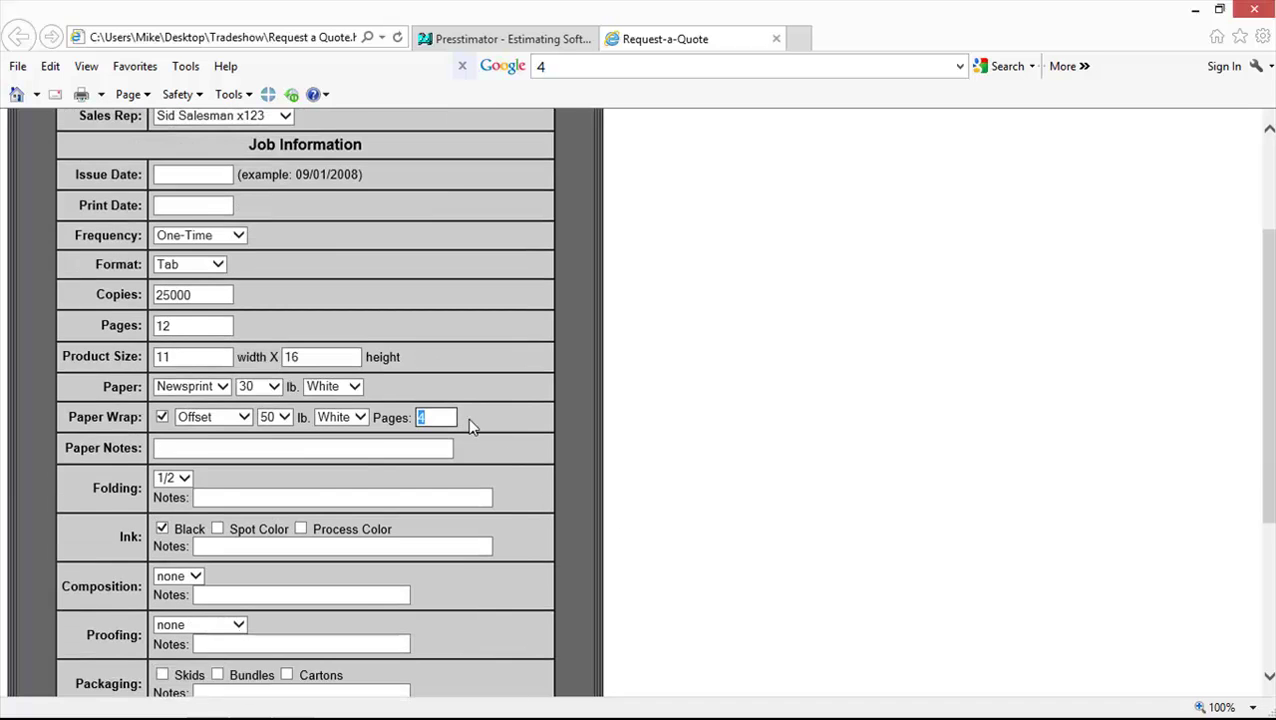
pyautogui.click(520, 423)
# Step: Set the composition to FTP and the proofing to Press Proofs
pyautogui.scroll(-1, 488, 442)
pyautogui.click(158, 360)
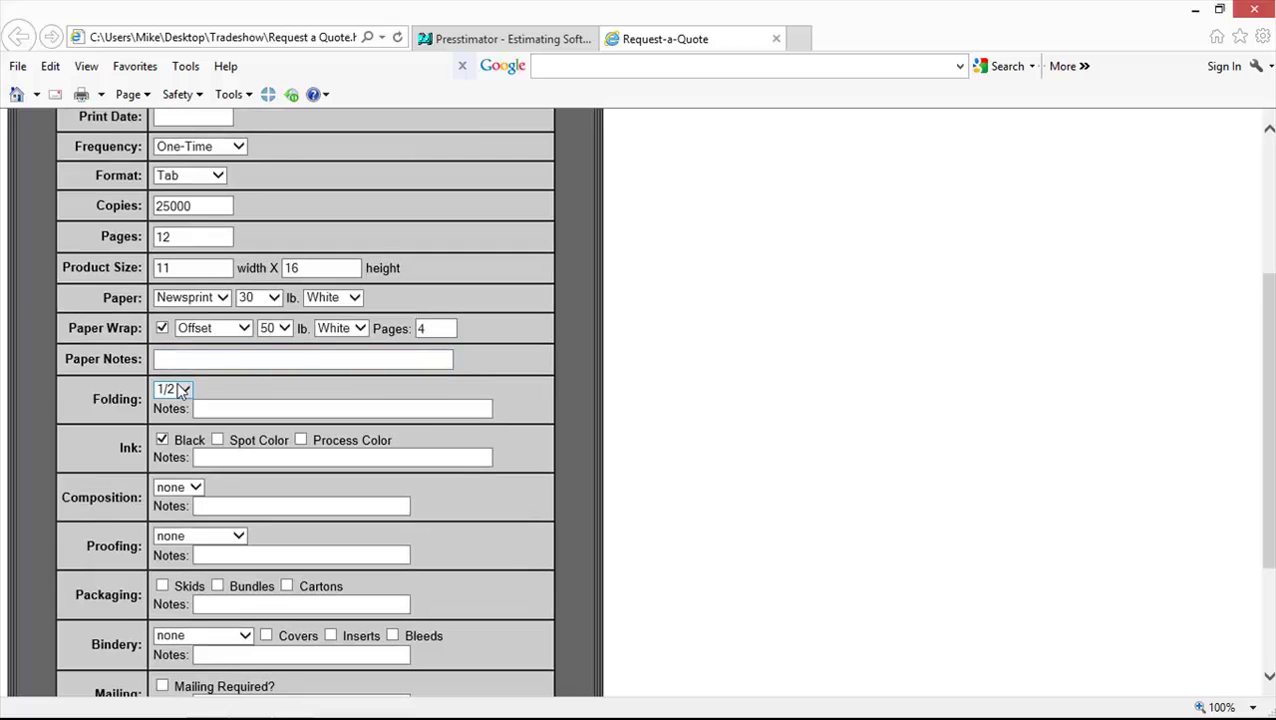
pyautogui.scroll(-1, 138, 446)
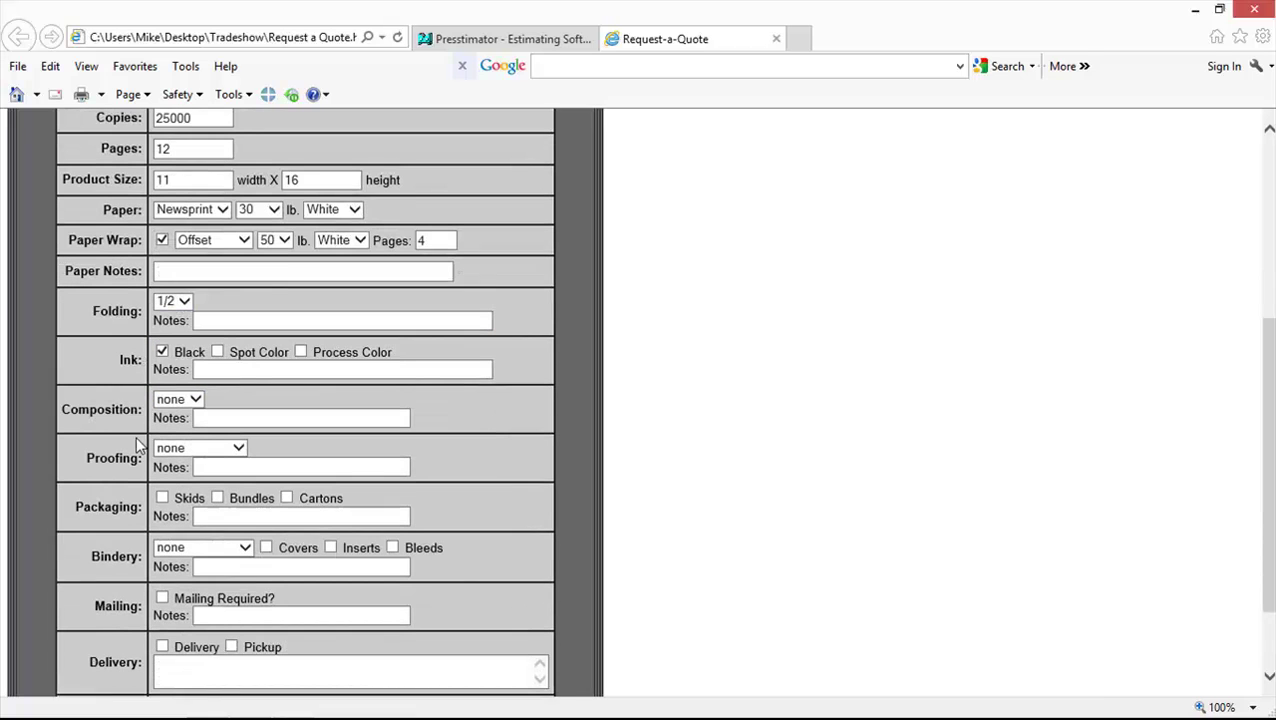
pyautogui.click(190, 402)
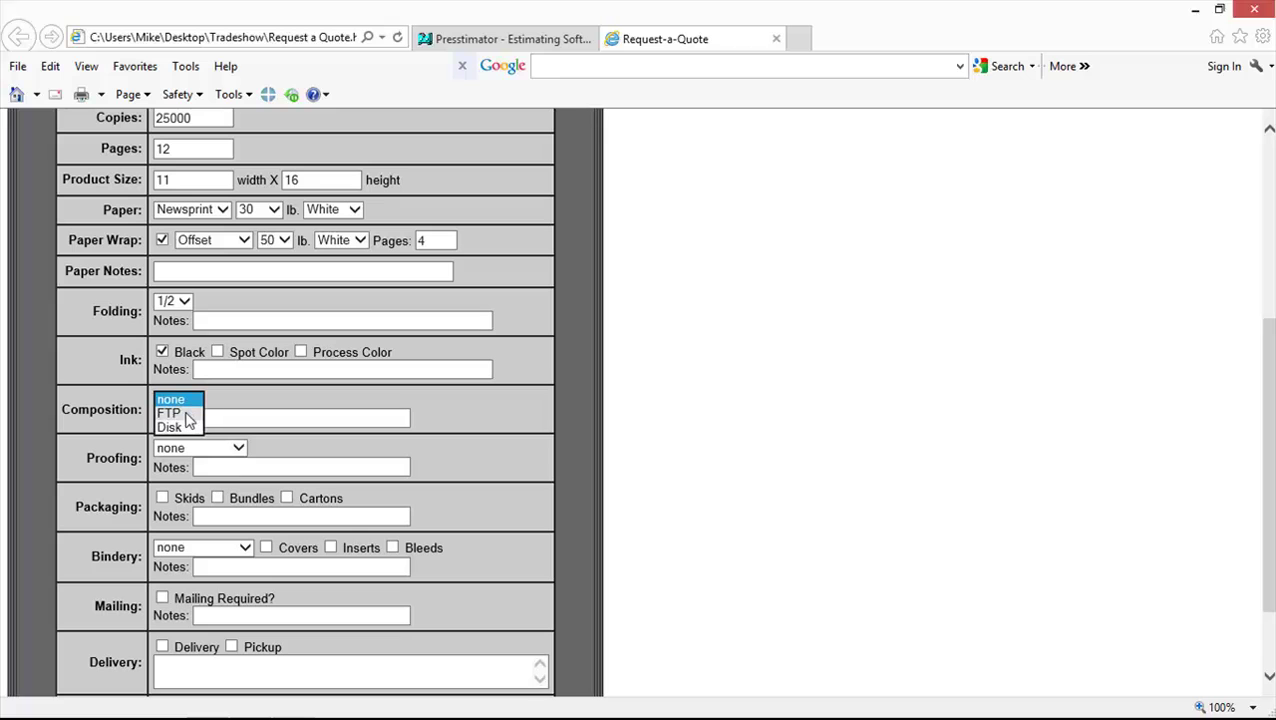
pyautogui.click(185, 414)
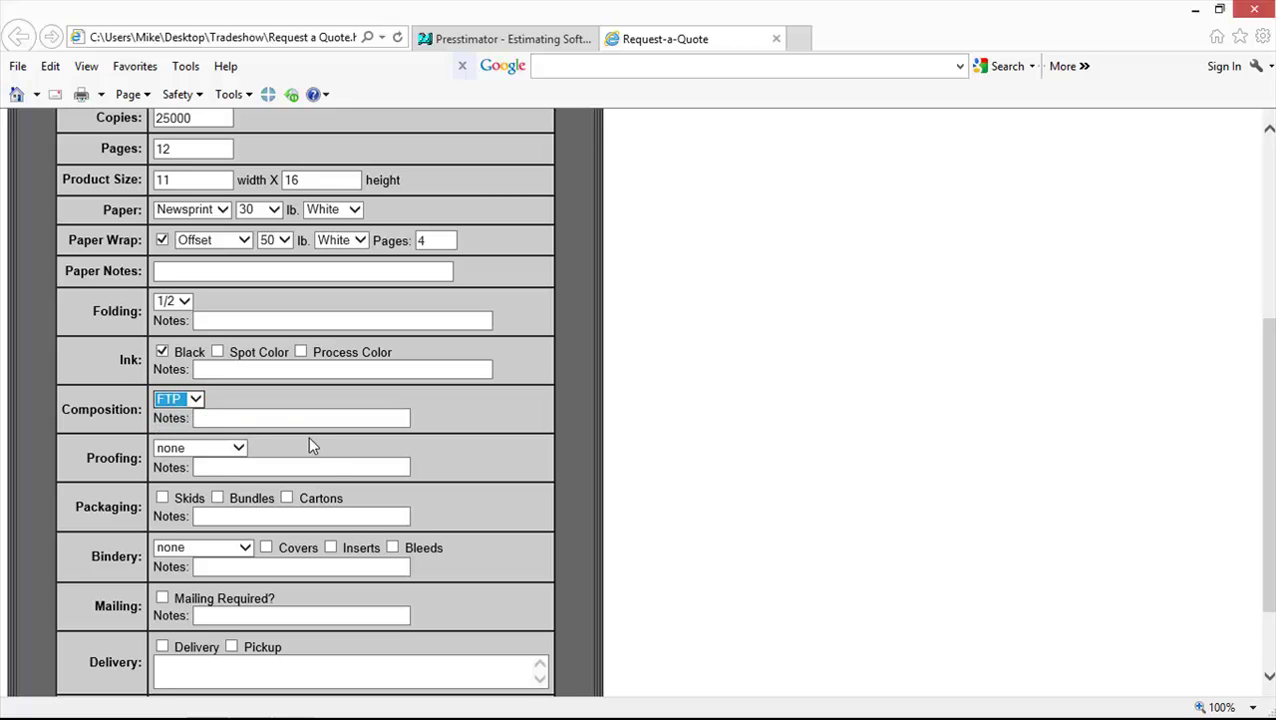
pyautogui.click(240, 449)
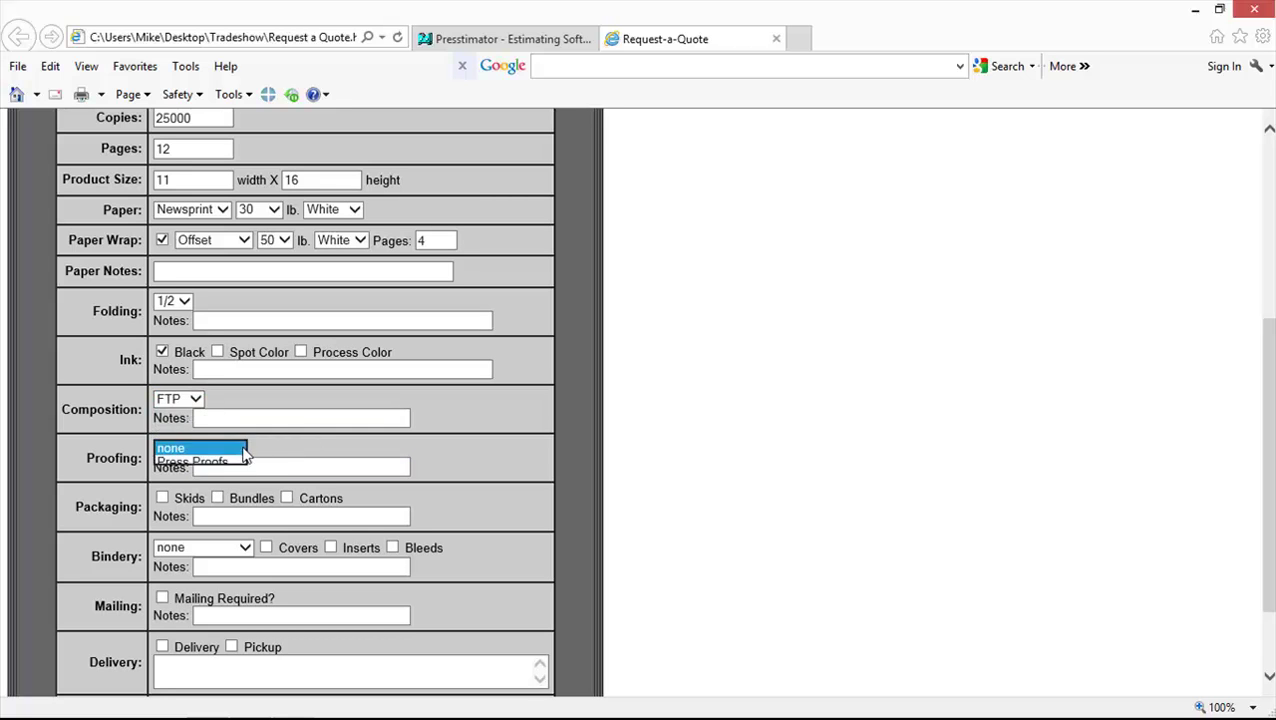
pyautogui.click(220, 457)
# Step: Choose Skids for packaging, stitch and trim for bindery, and Delivery as the delivery method
pyautogui.scroll(-2, 440, 487)
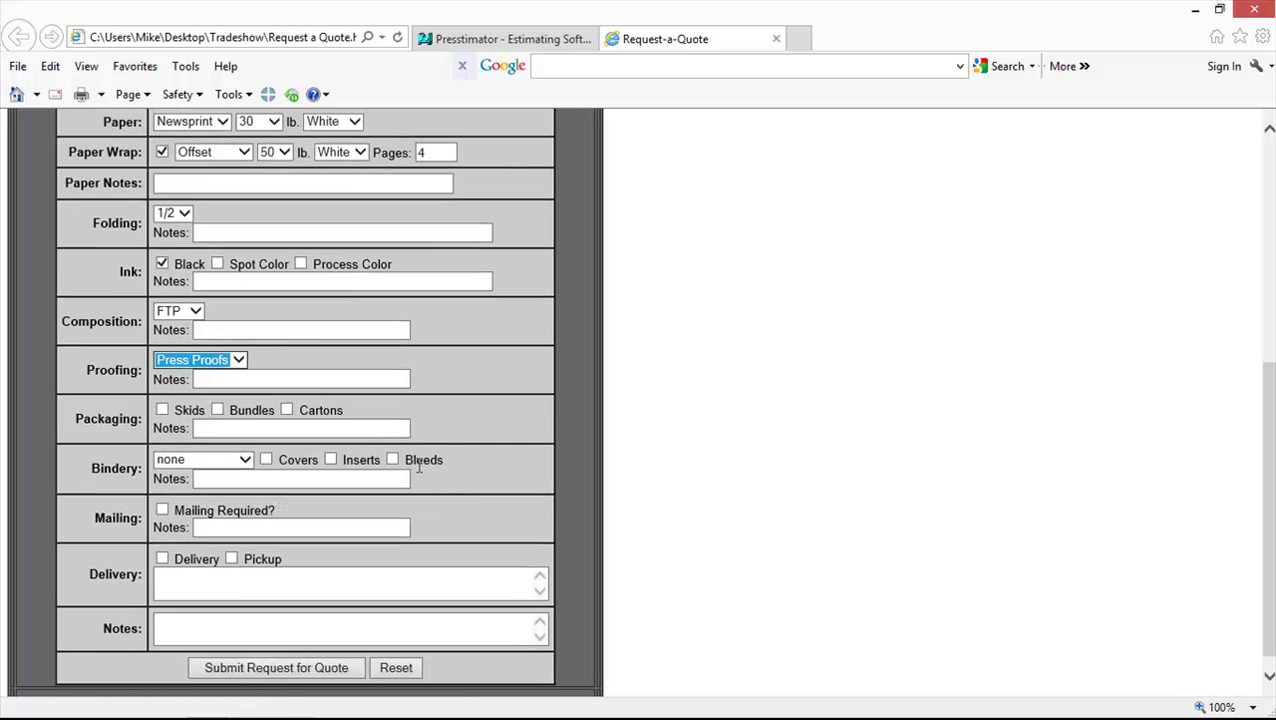
pyautogui.click(163, 410)
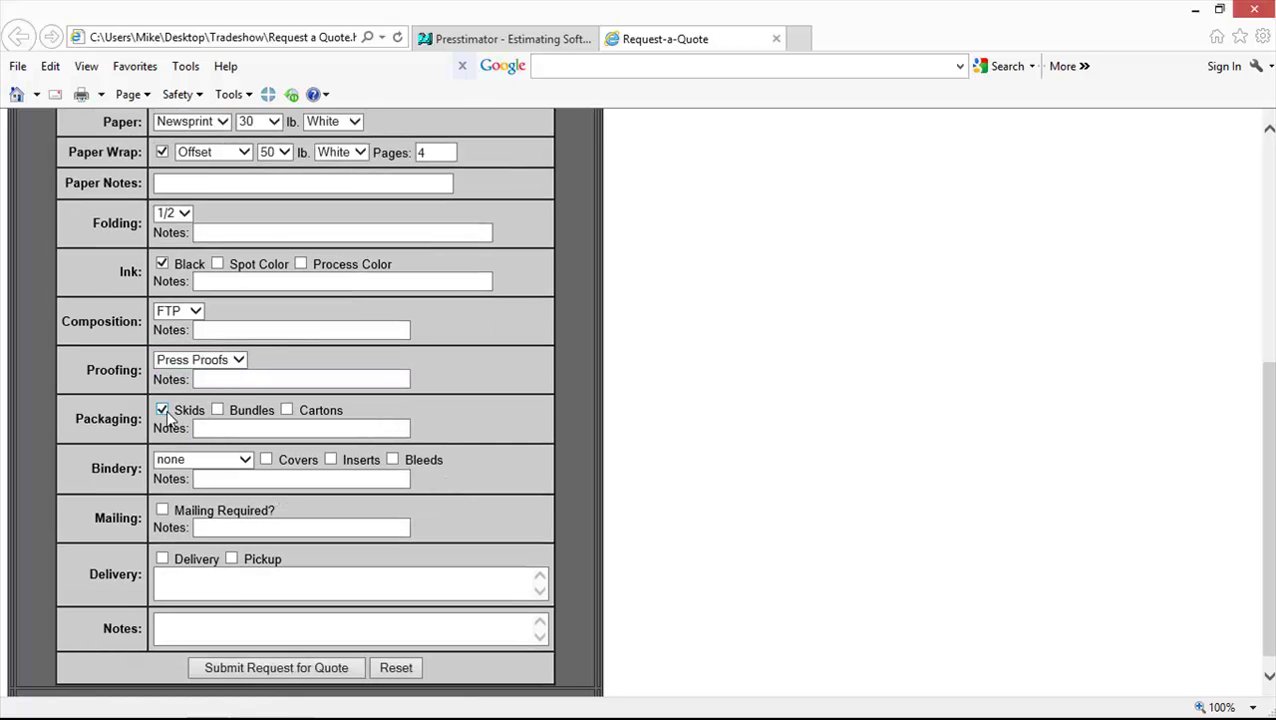
pyautogui.click(241, 464)
pyautogui.click(200, 474)
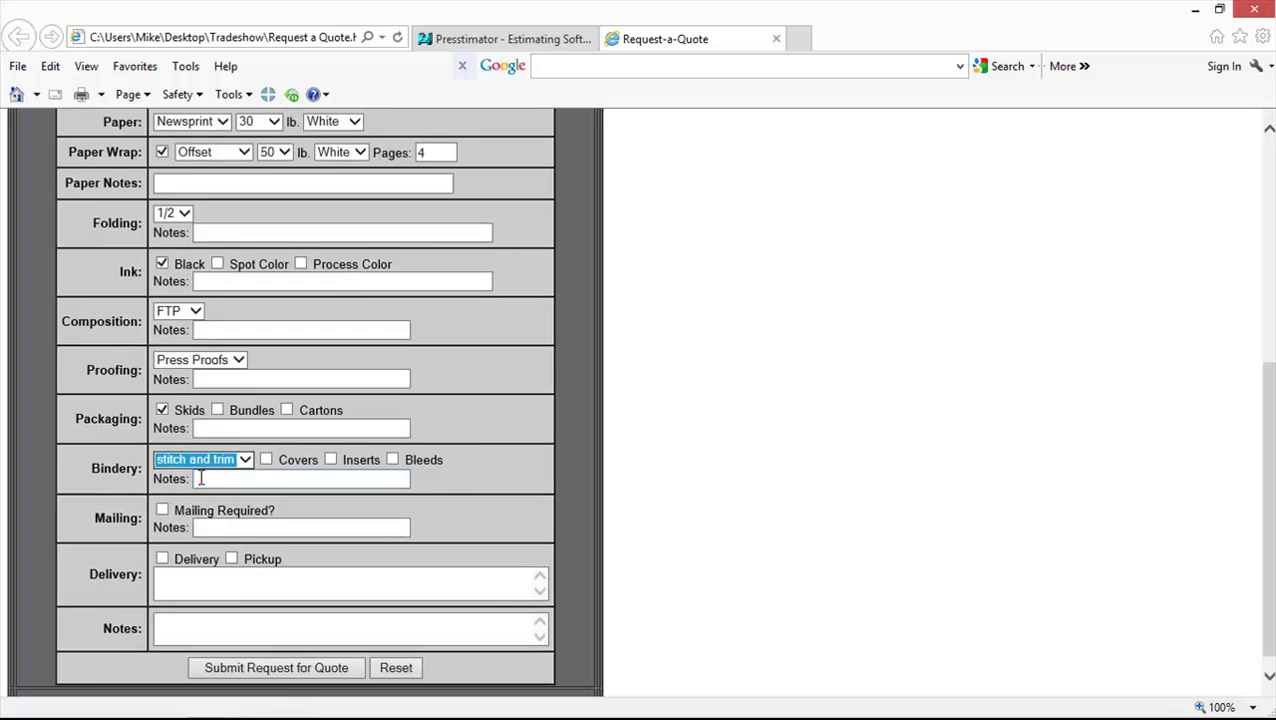
pyautogui.click(162, 559)
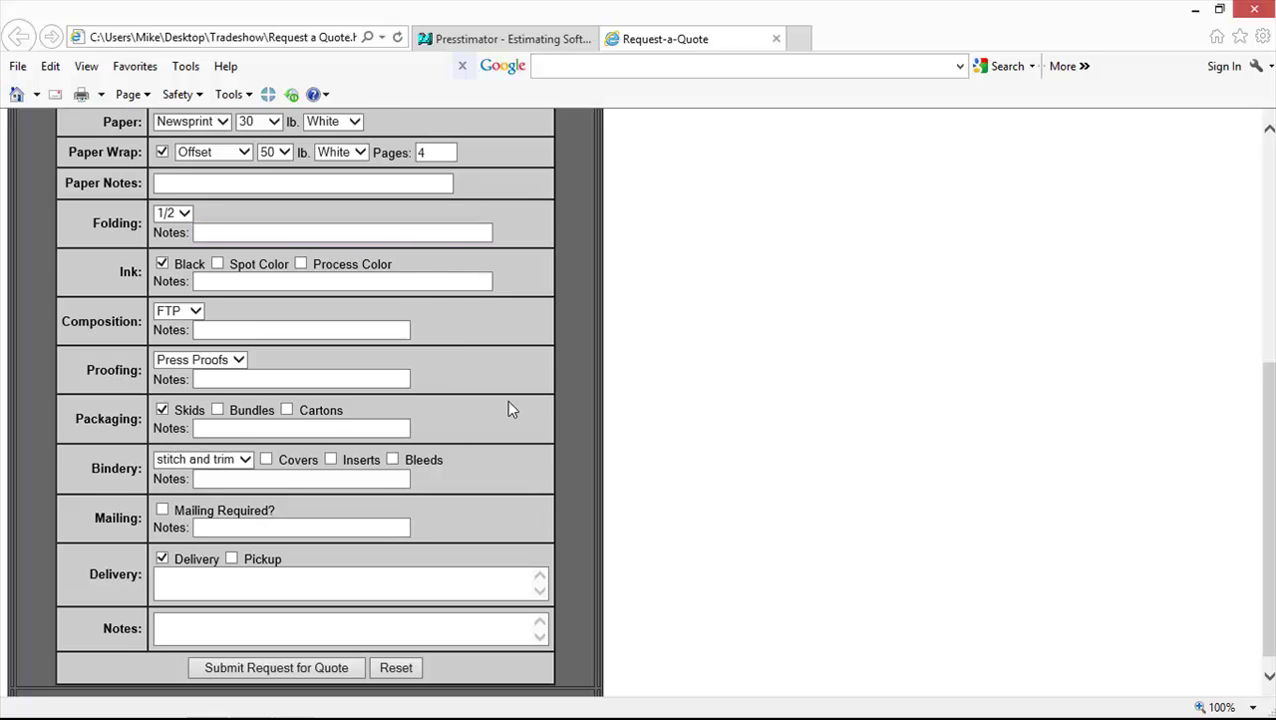
# Step: Try 13 as the job's page count and set it back to 12
pyautogui.scroll(2, 507, 405)
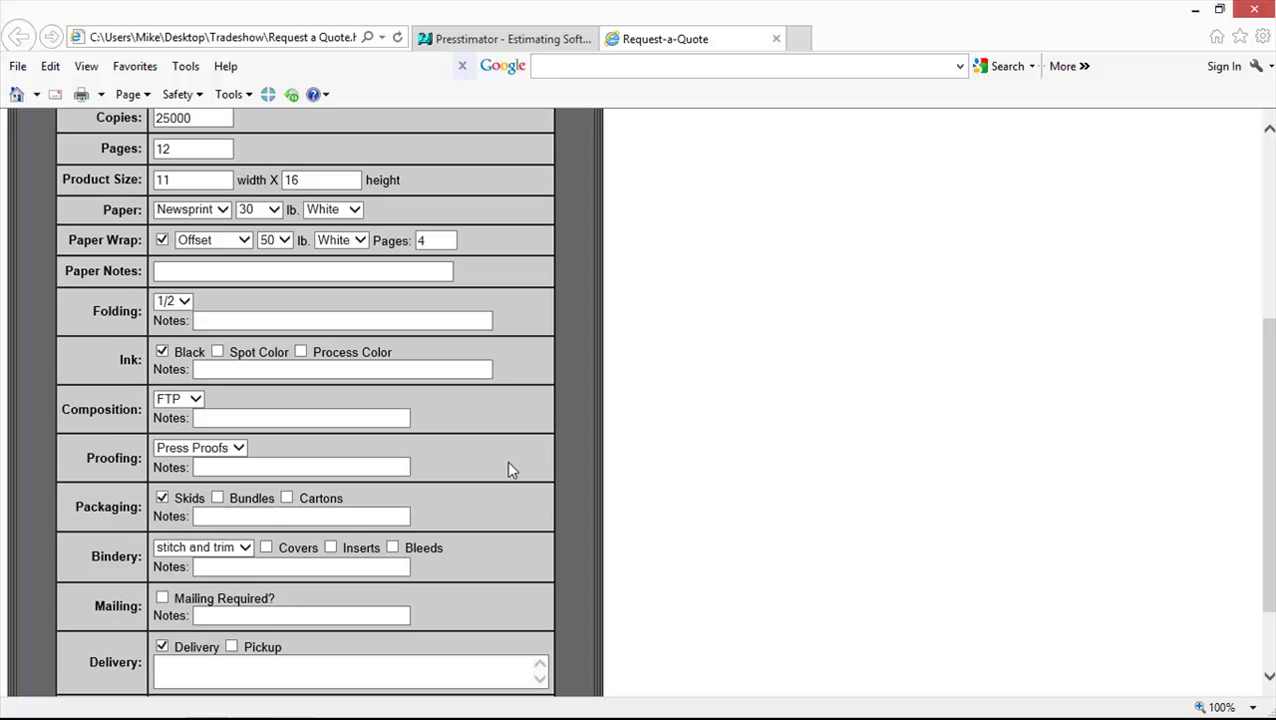
pyautogui.scroll(1, 510, 469)
pyautogui.click(183, 236)
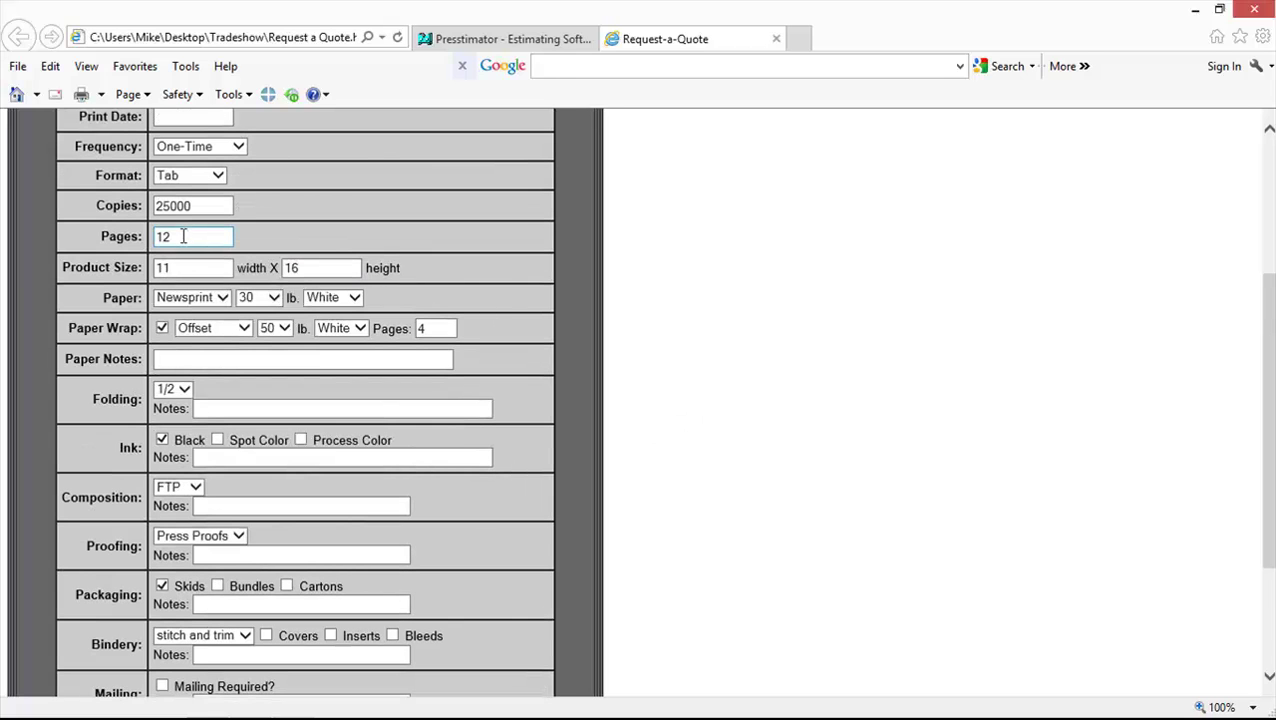
pyautogui.moveTo(183, 236); pyautogui.dragTo(157, 245)
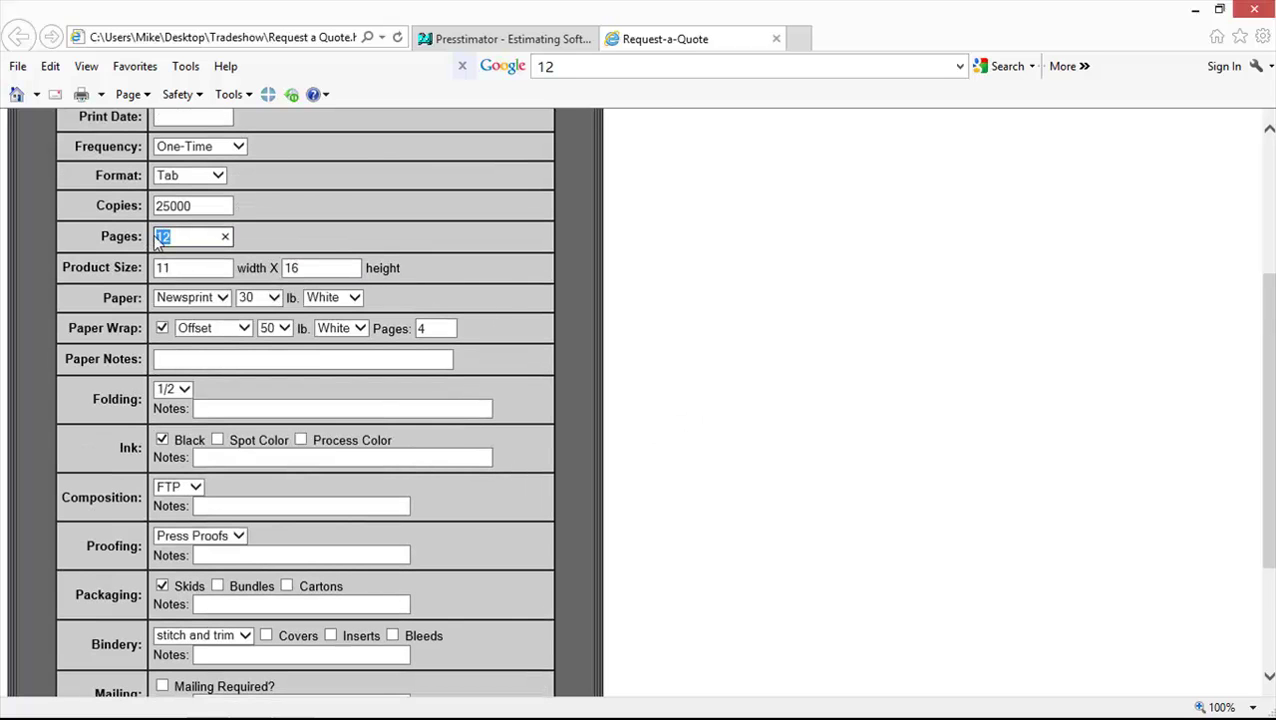
pyautogui.write('13')
pyautogui.press('BackSpace')
pyautogui.write('2')
# Step: Review the Delivery and Notes fields and the rest of the completed quote request
pyautogui.scroll(-2, 568, 256)
pyautogui.scroll(-1, 570, 258)
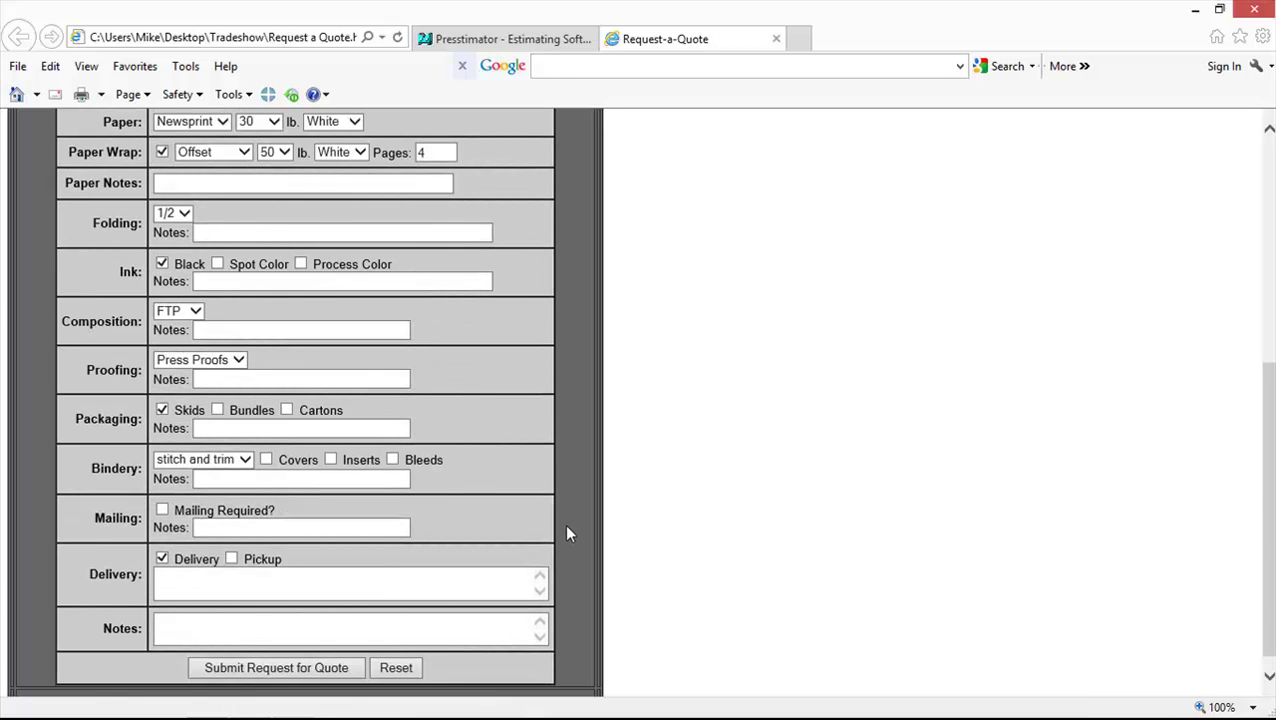
pyautogui.click(307, 638)
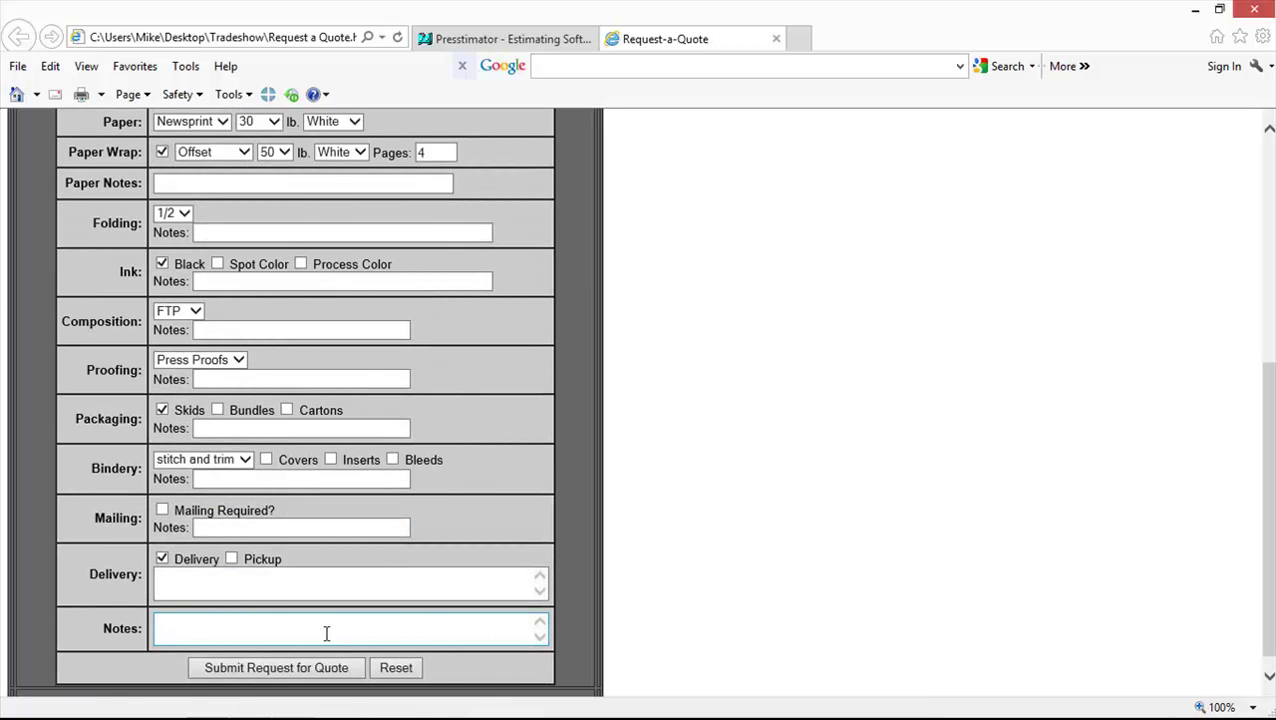
pyautogui.click(443, 583)
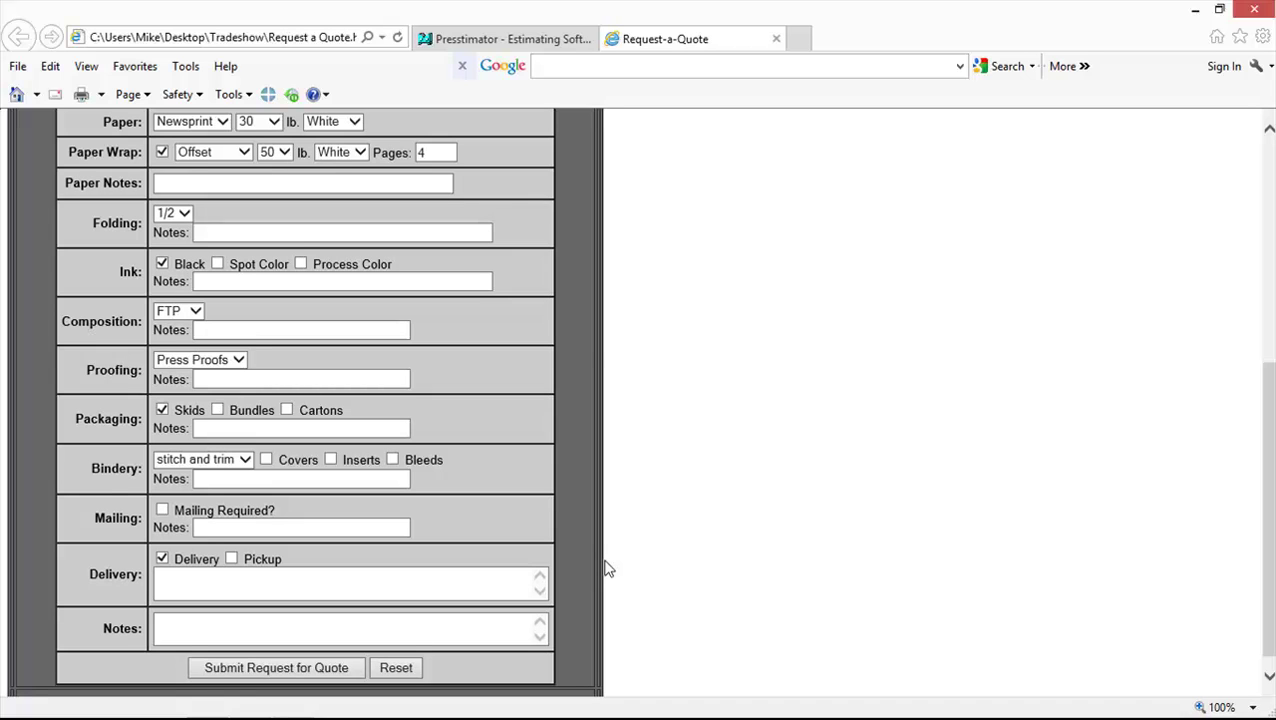
pyautogui.click(280, 632)
pyautogui.click(256, 668)
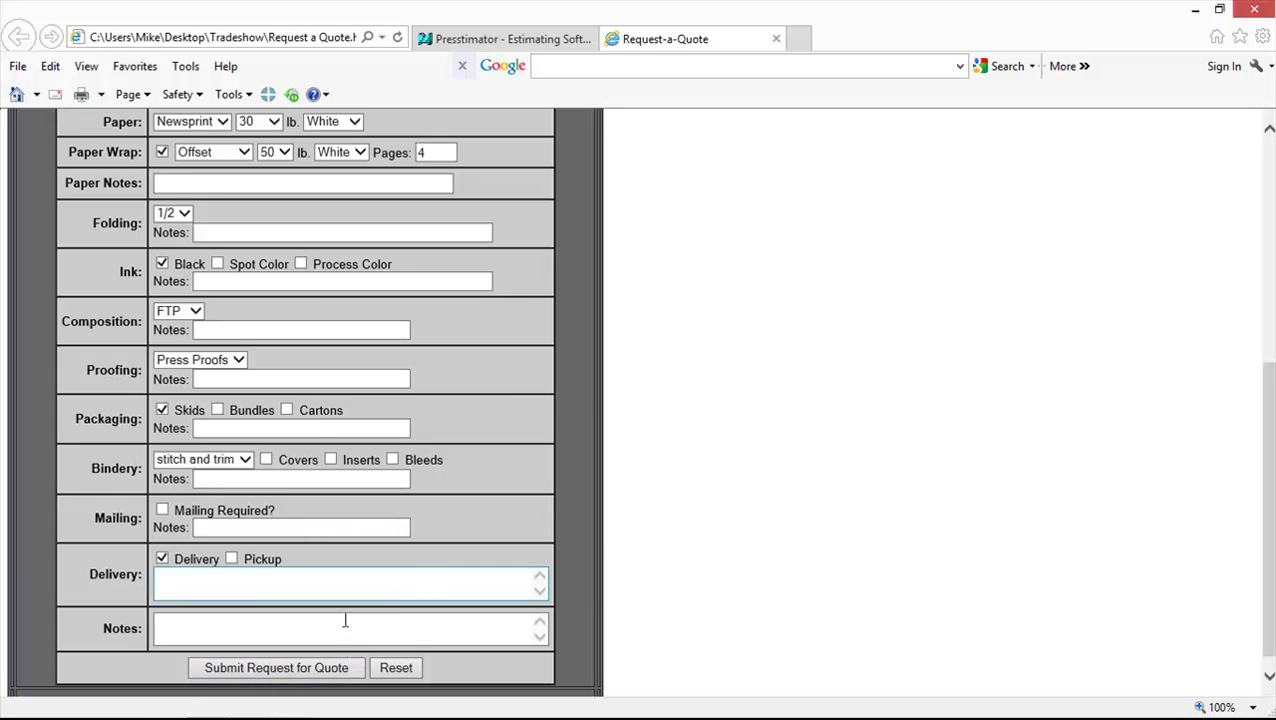
pyautogui.scroll(5, 565, 411)
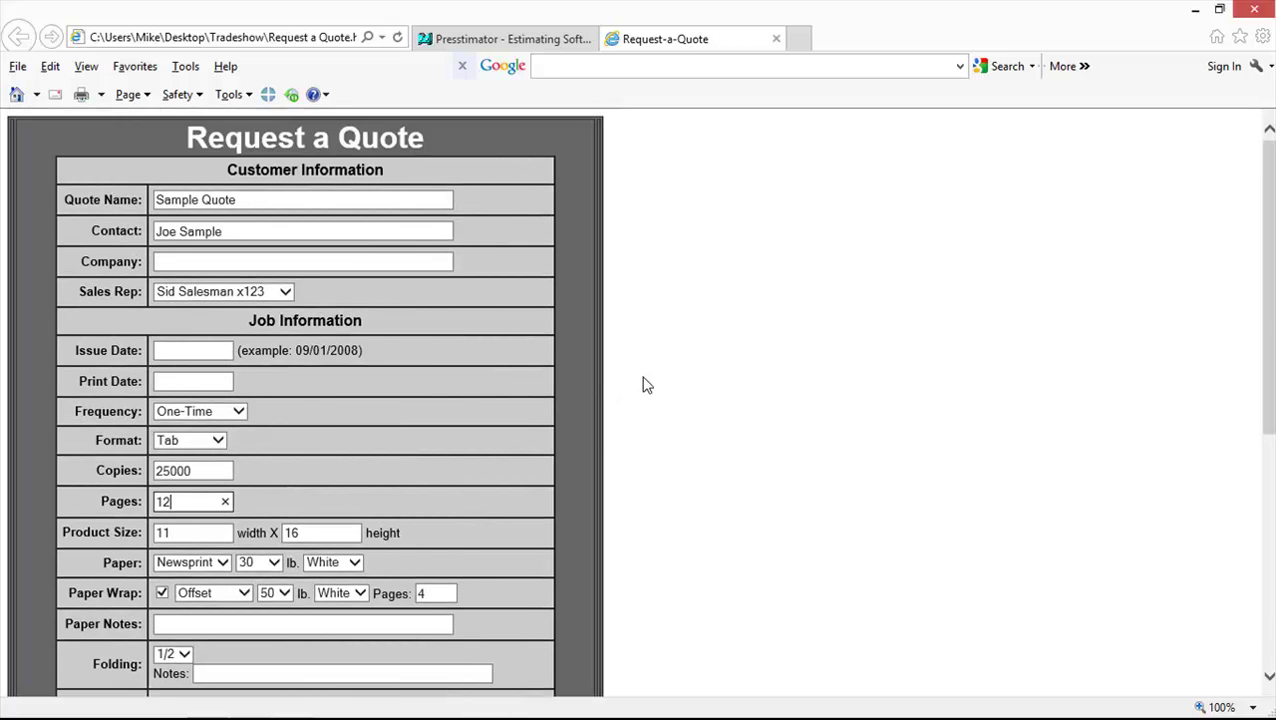
# Step: Switch to Presstimator and look at the command for creating a new quote from a web form
pyautogui.hotkey('alt', 'Tab')
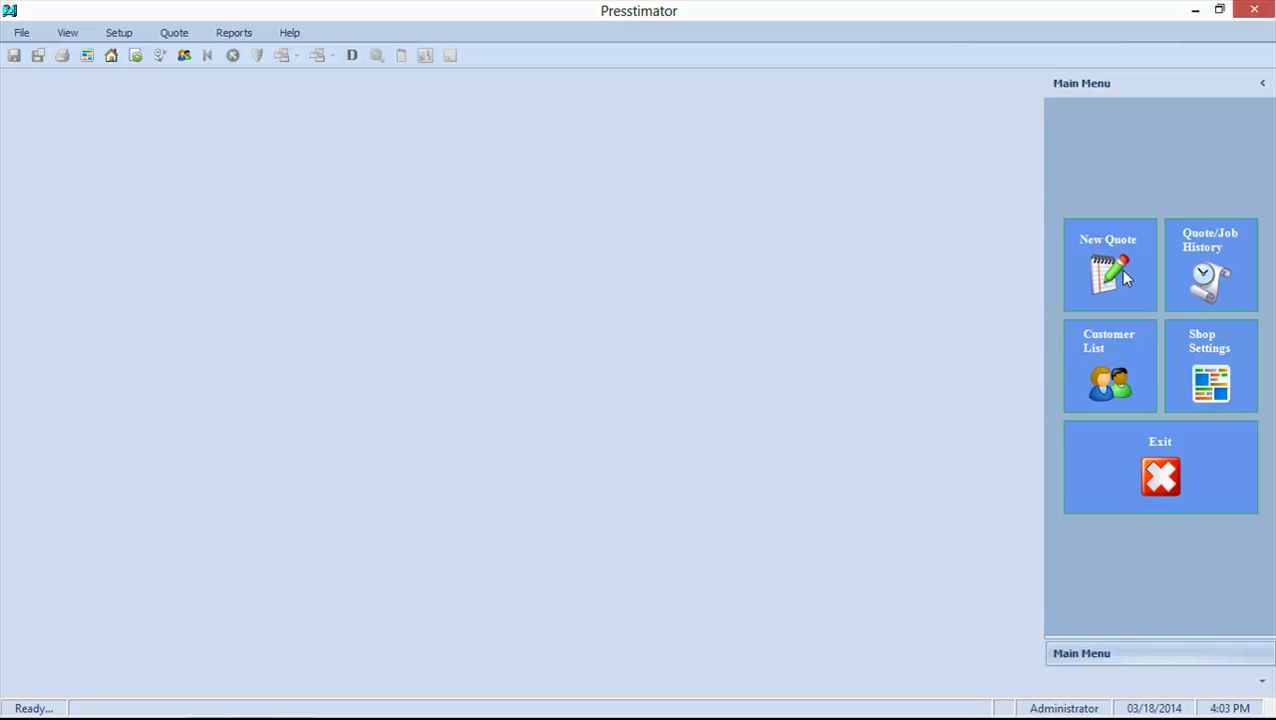
pyautogui.click(22, 33)
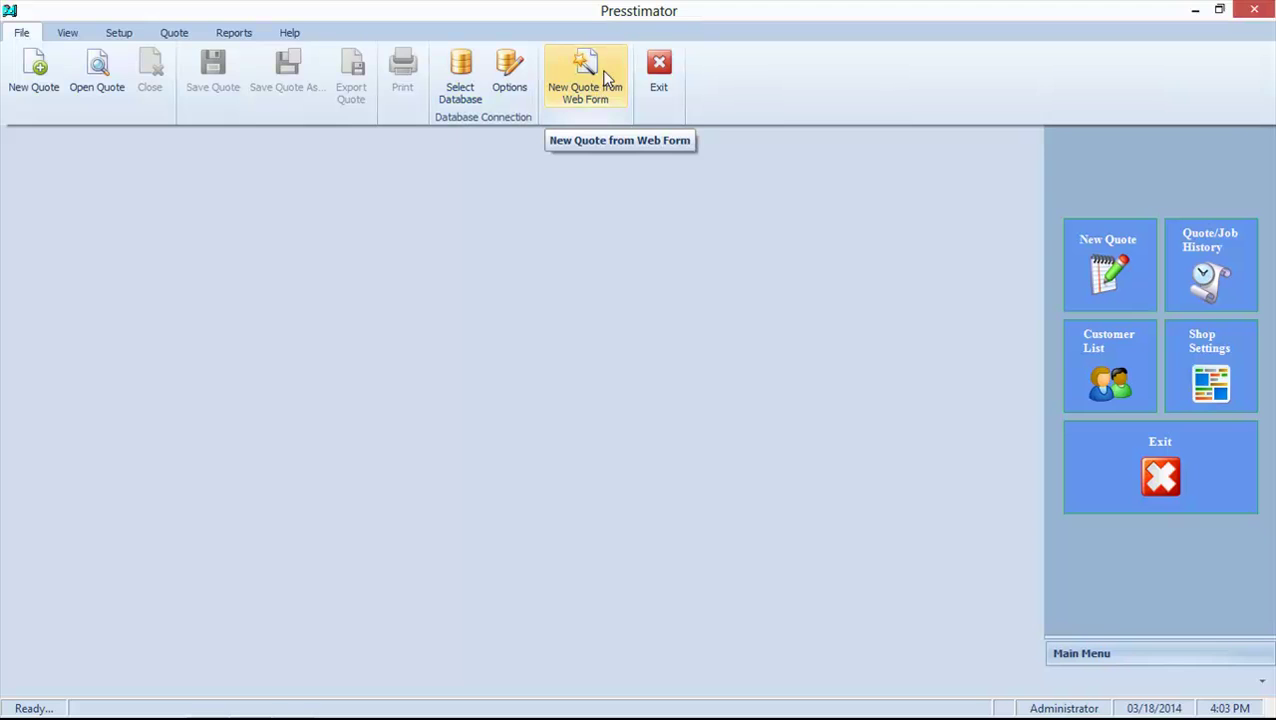
pyautogui.click(614, 287)
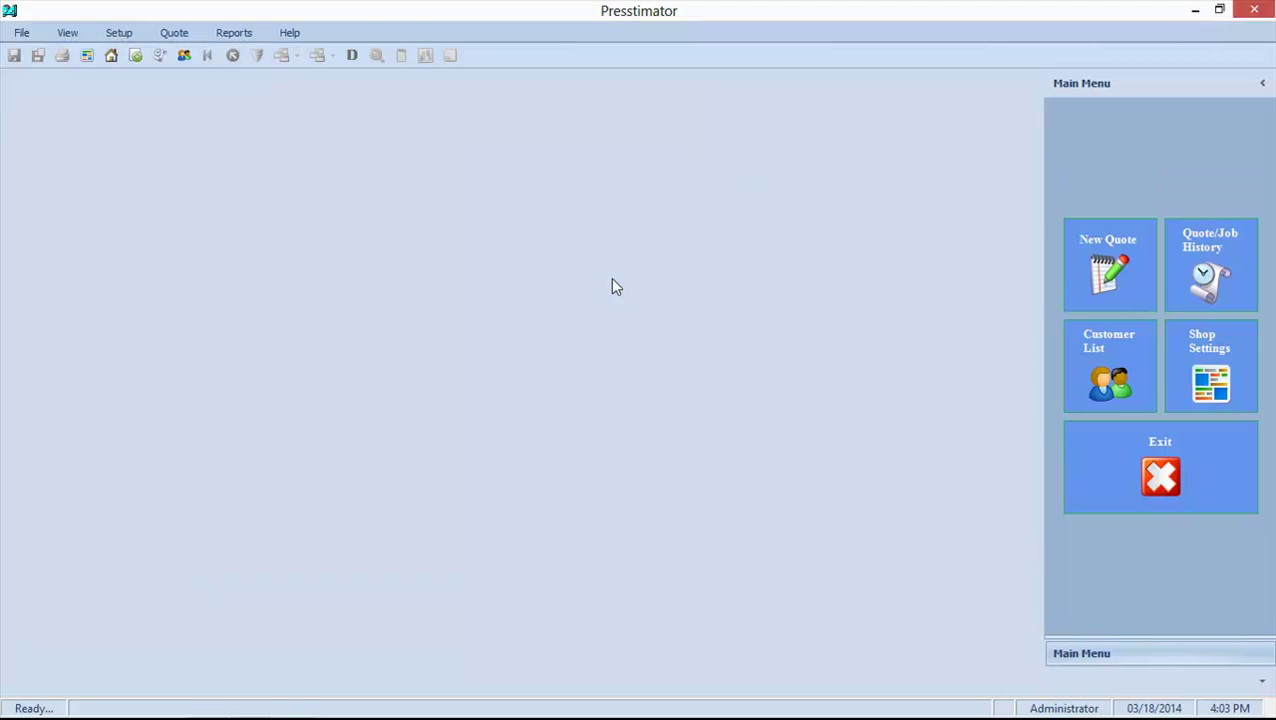
# Step: Switch to FormMail.txt in Notepad, look through the submitted job details, and copy the file's entire contents
pyautogui.hotkey('alt', 'Tab')
pyautogui.hotkey('alt', 'Tab')
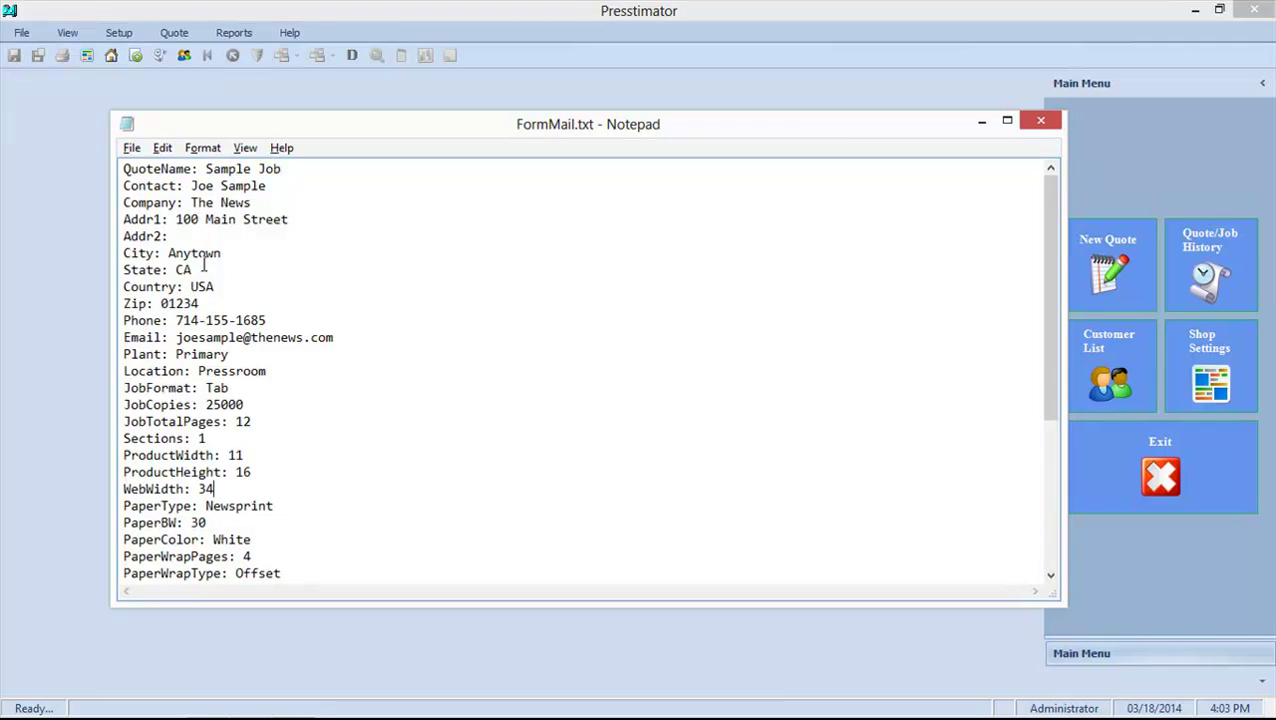
pyautogui.scroll(-2, 148, 233)
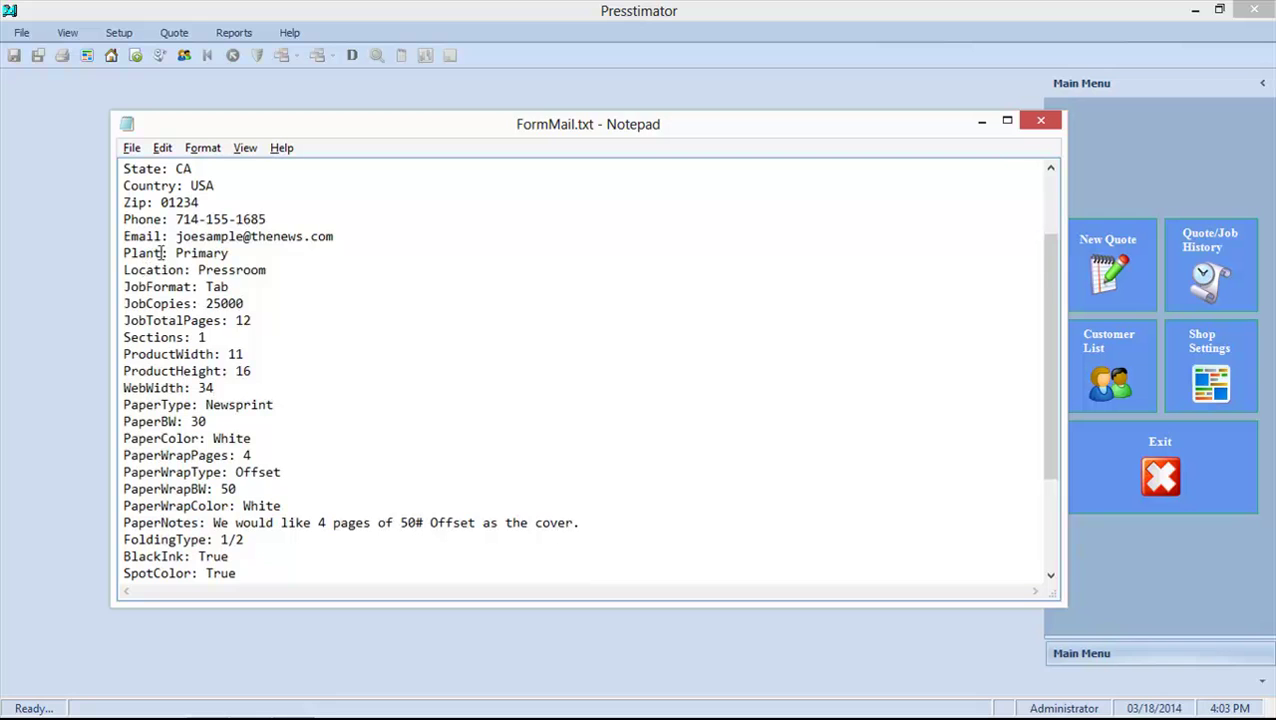
pyautogui.scroll(-3, 167, 246)
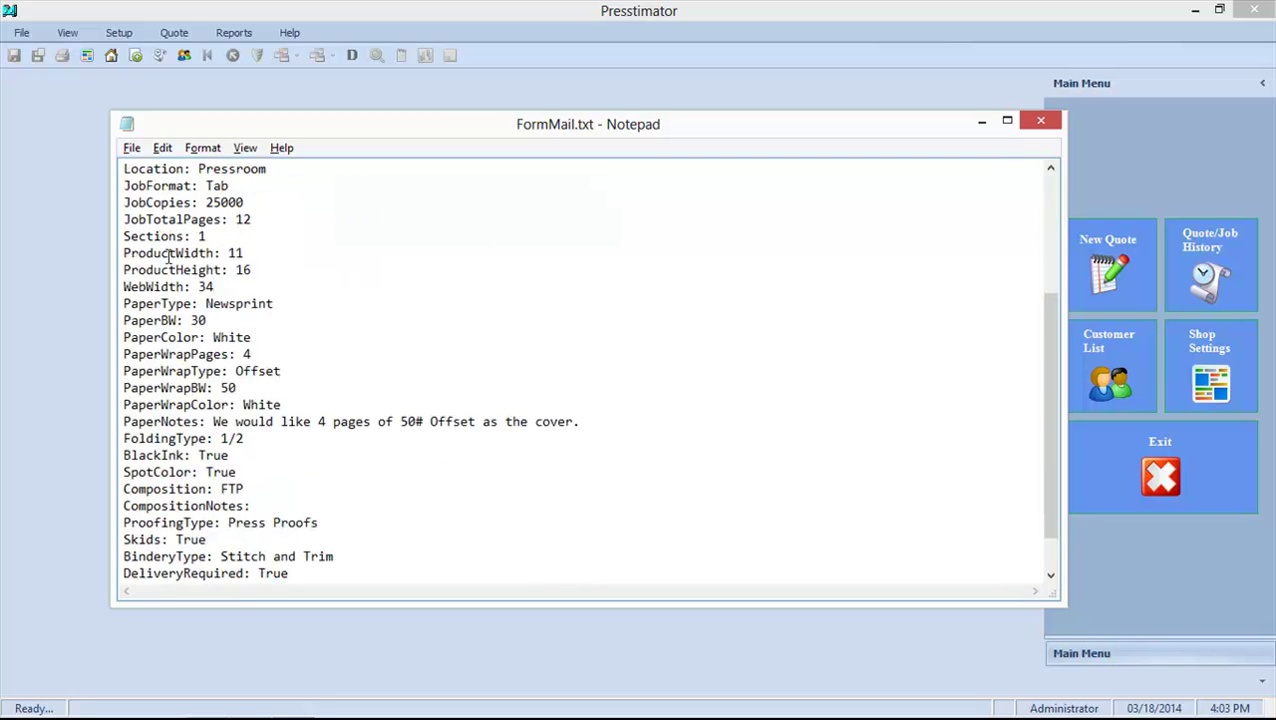
pyautogui.scroll(5, 167, 256)
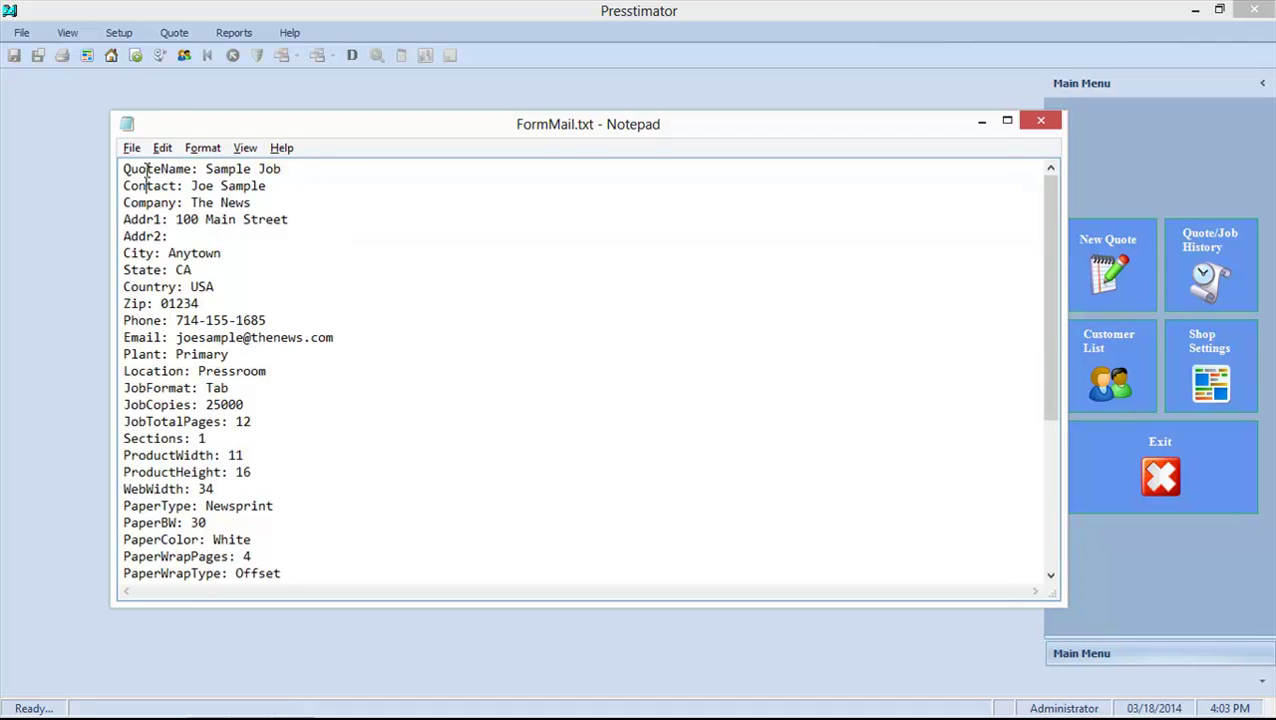
pyautogui.click(162, 147)
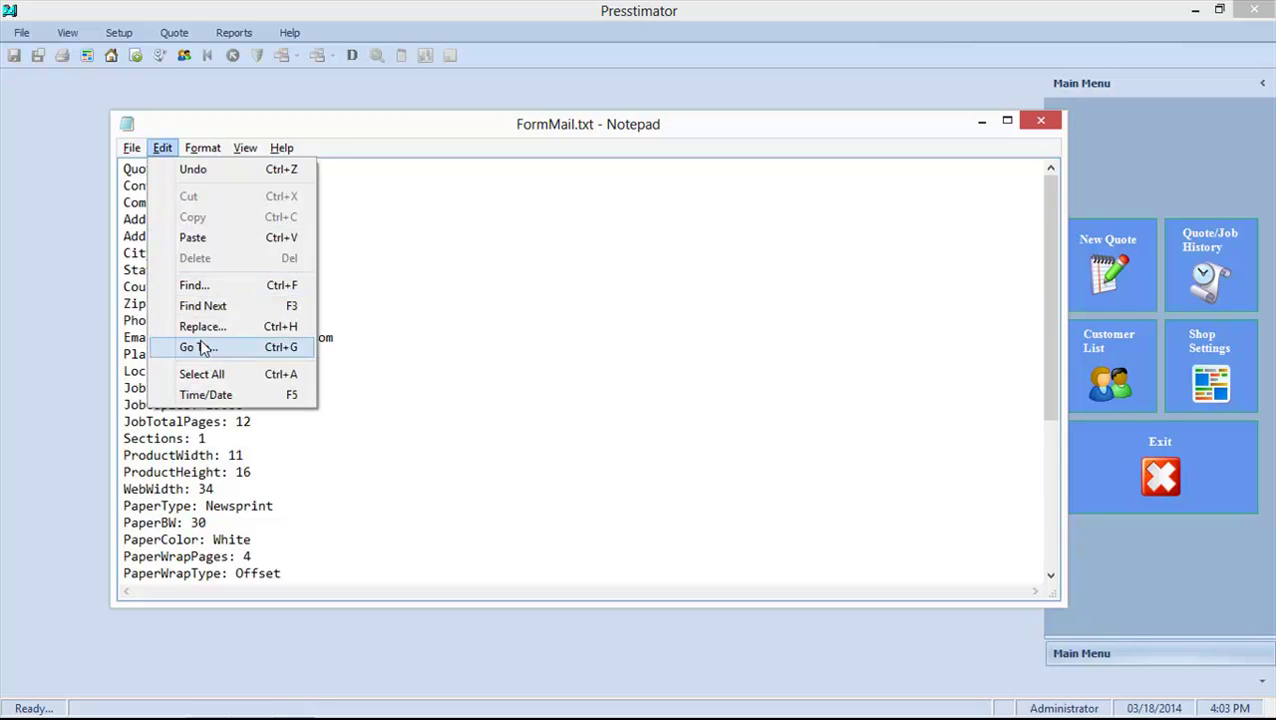
pyautogui.click(201, 373)
pyautogui.click(162, 147)
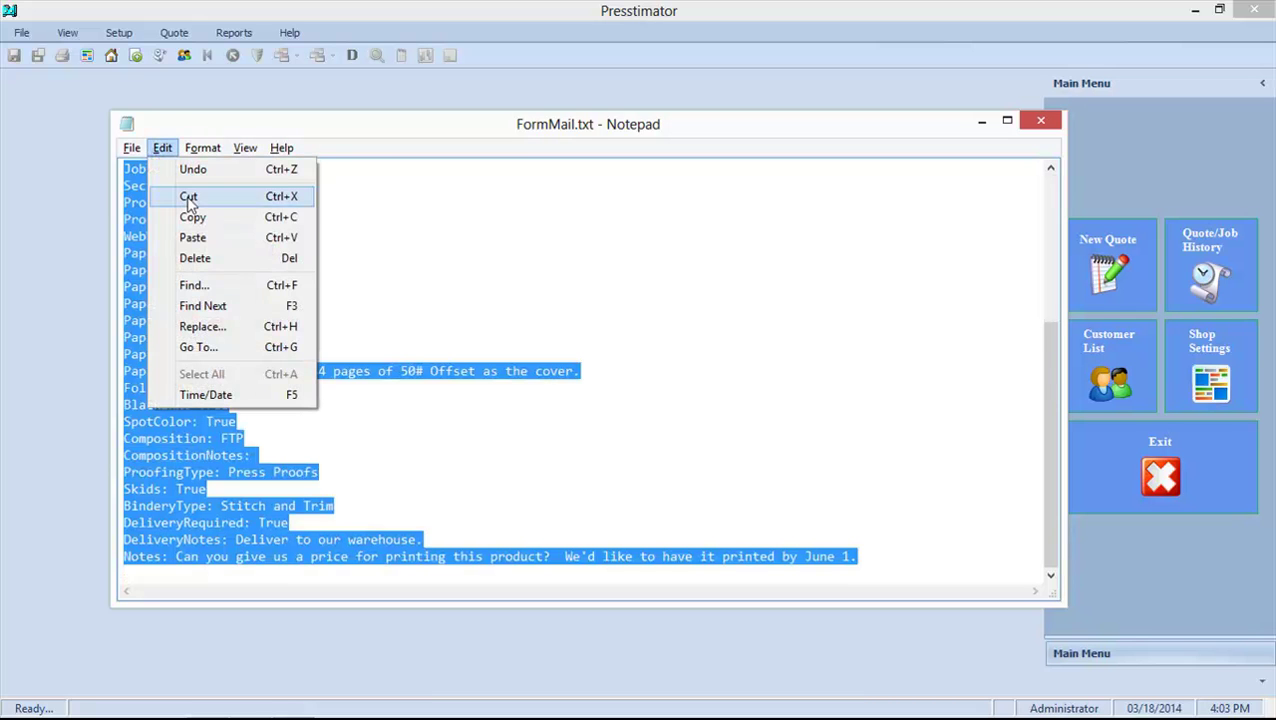
pyautogui.click(191, 216)
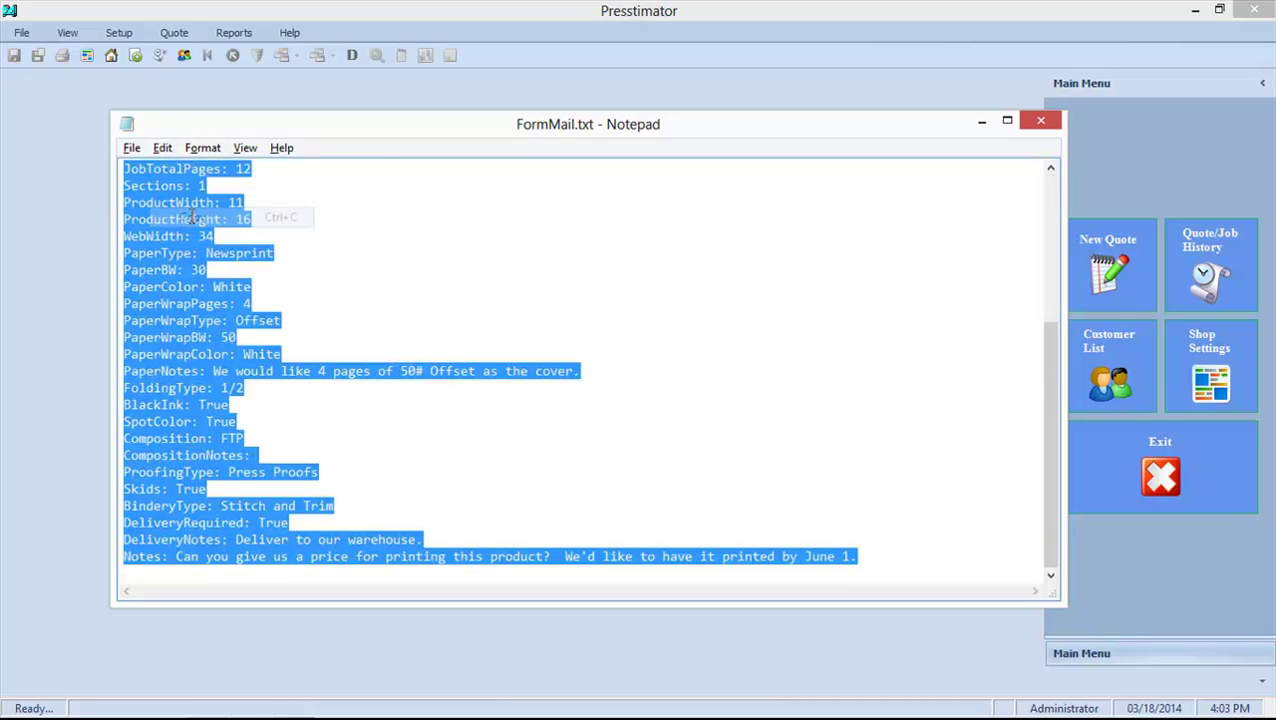
# Step: Switch back to Presstimator and create a new quote from a web form using the copied form text
pyautogui.click(318, 91)
pyautogui.click(28, 36)
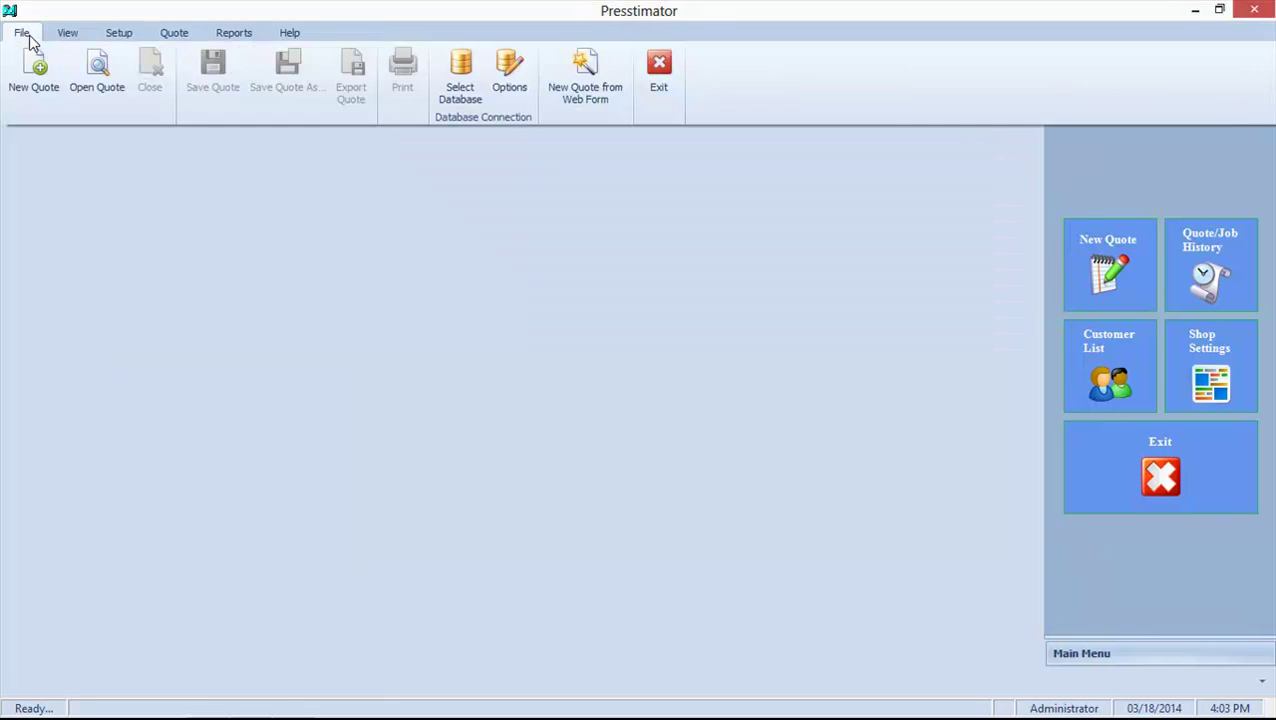
pyautogui.click(609, 75)
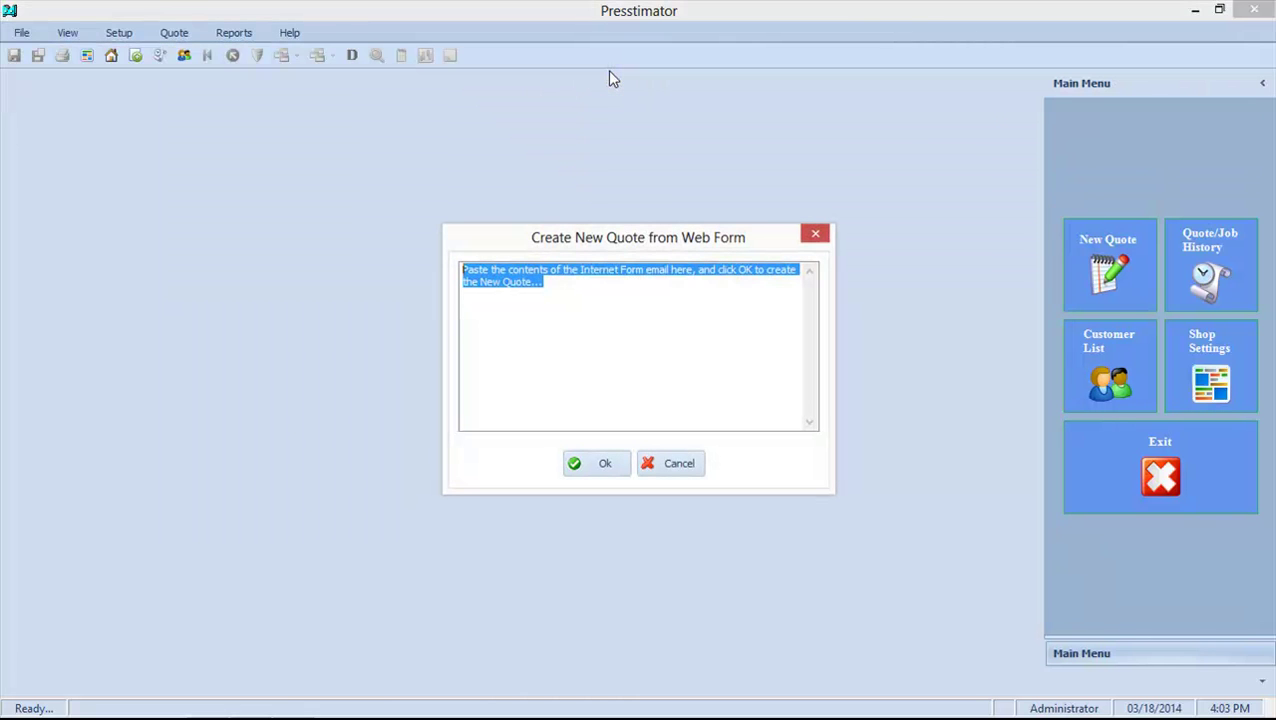
pyautogui.rightClick(596, 311)
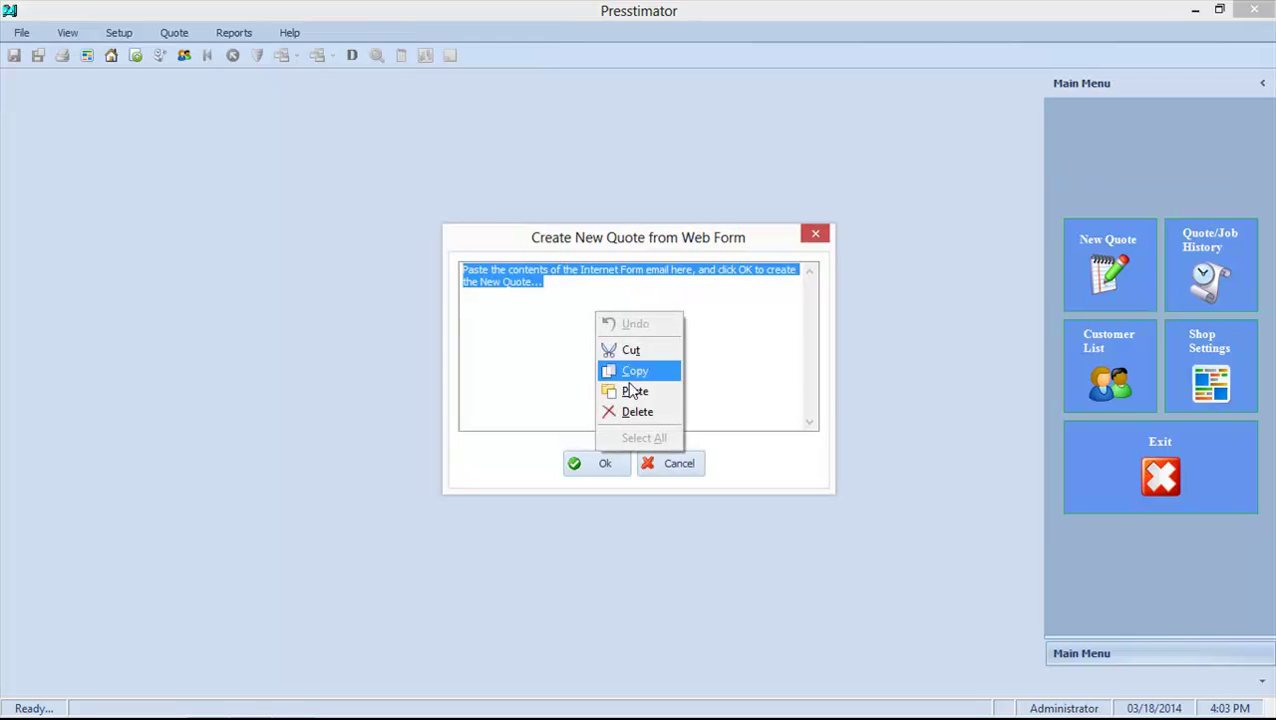
pyautogui.click(633, 392)
pyautogui.moveTo(812, 410)
pyautogui.mouseDown()
pyautogui.moveTo(817, 290)
pyautogui.moveTo(817, 427)
pyautogui.mouseUp()
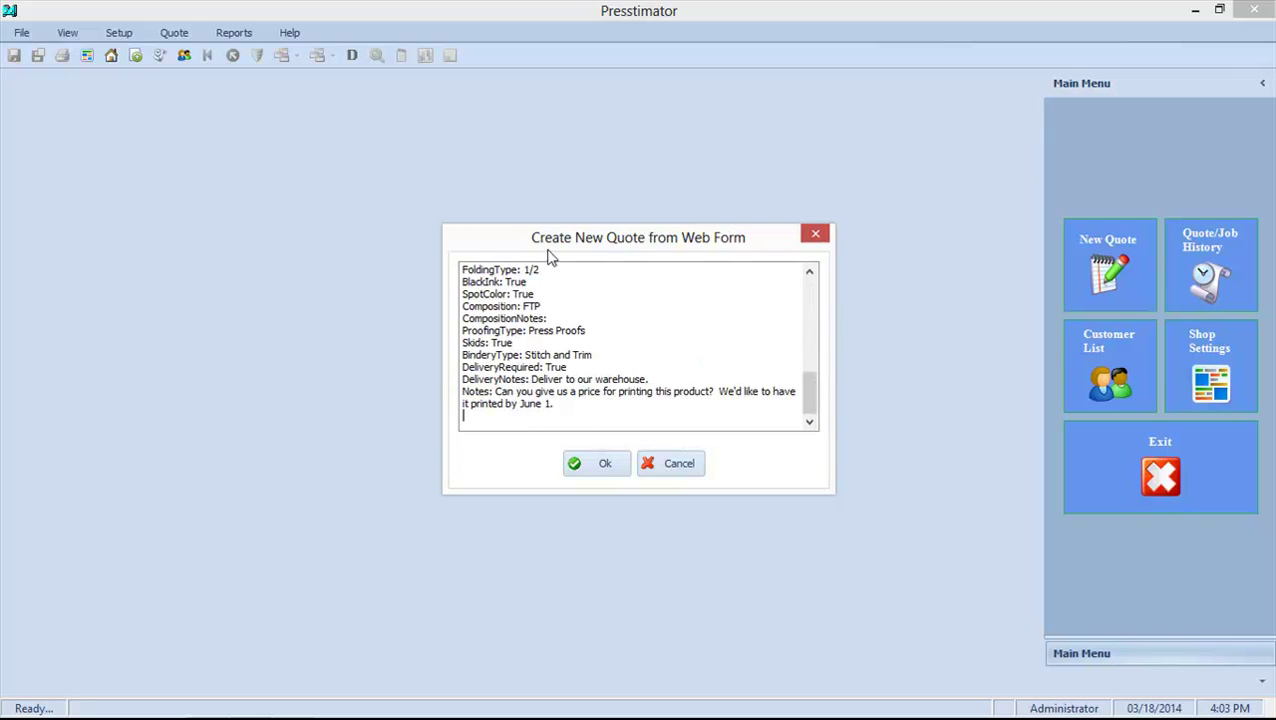
pyautogui.click(602, 465)
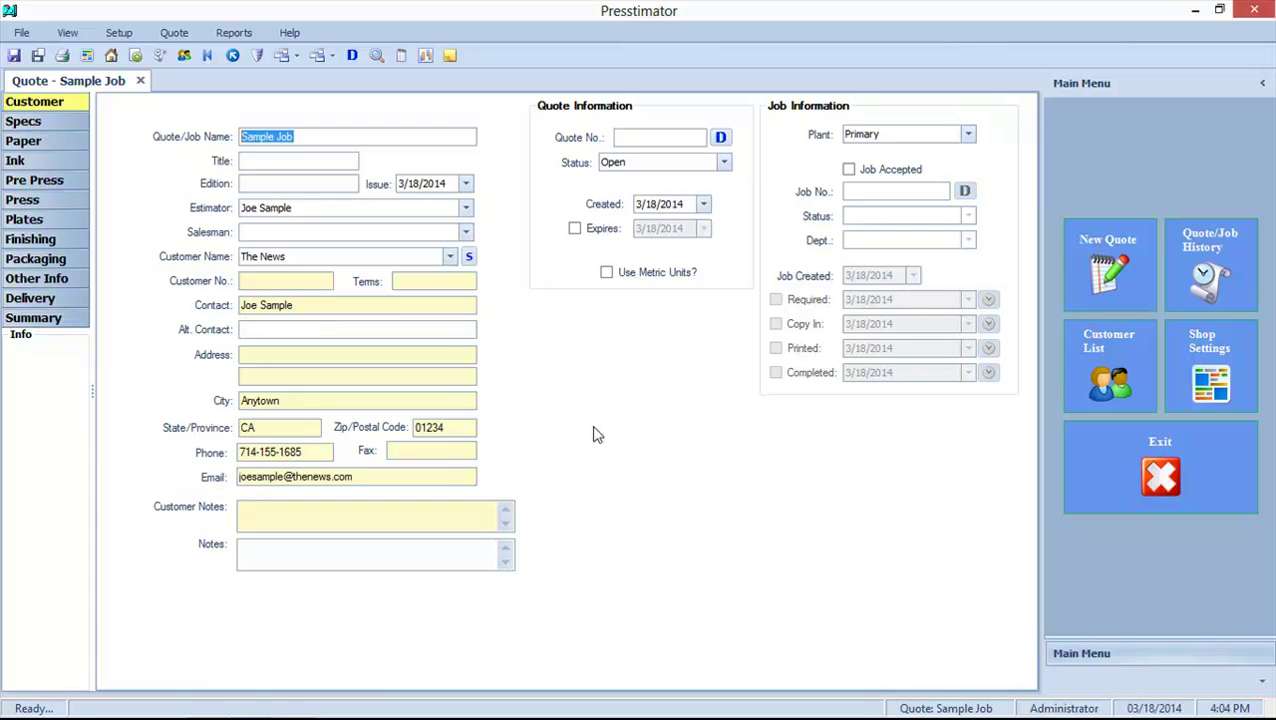
# Step: Assign the quote its default number, and load all defaults from the quote's specs, keeping the preset update options
pyautogui.click(720, 137)
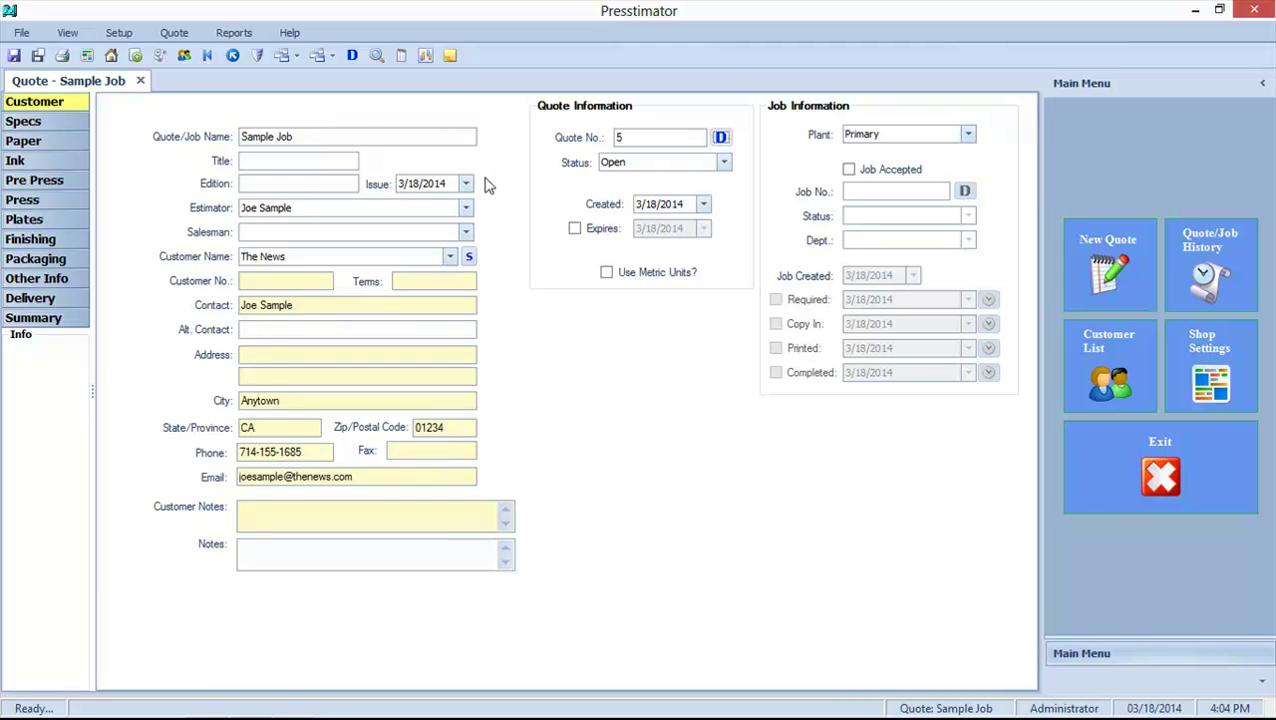
pyautogui.click(45, 123)
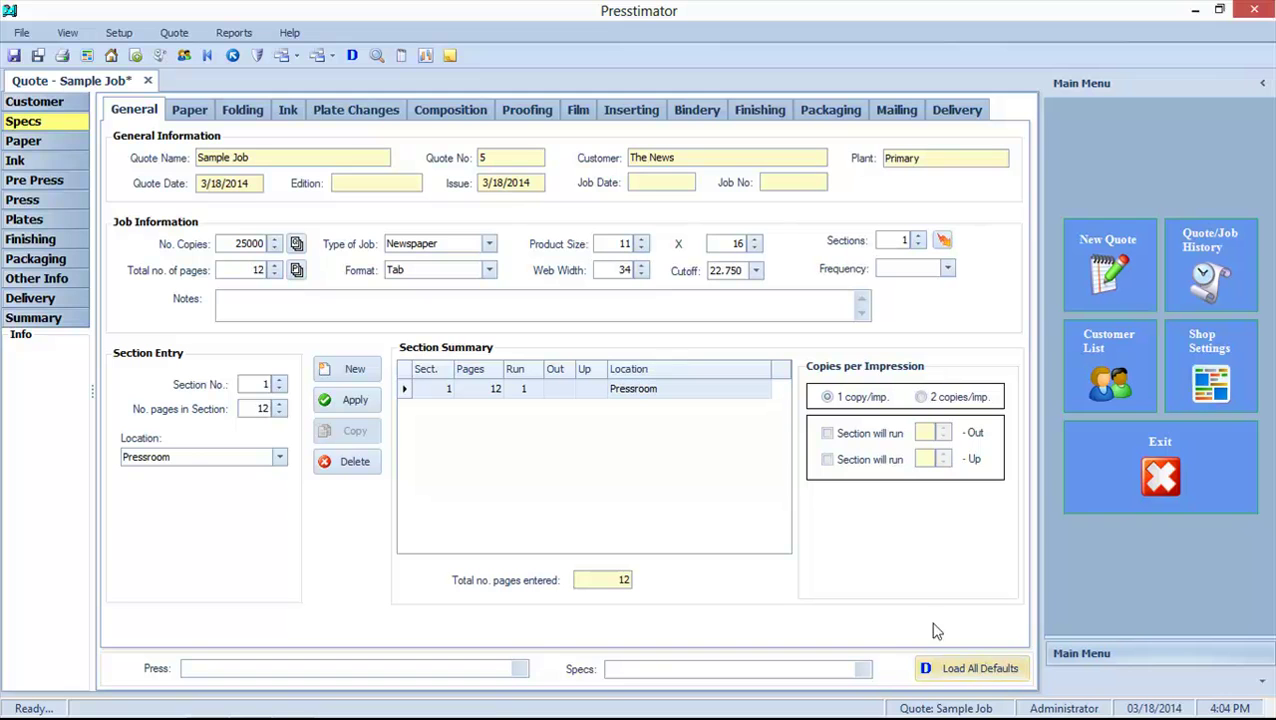
pyautogui.click(968, 673)
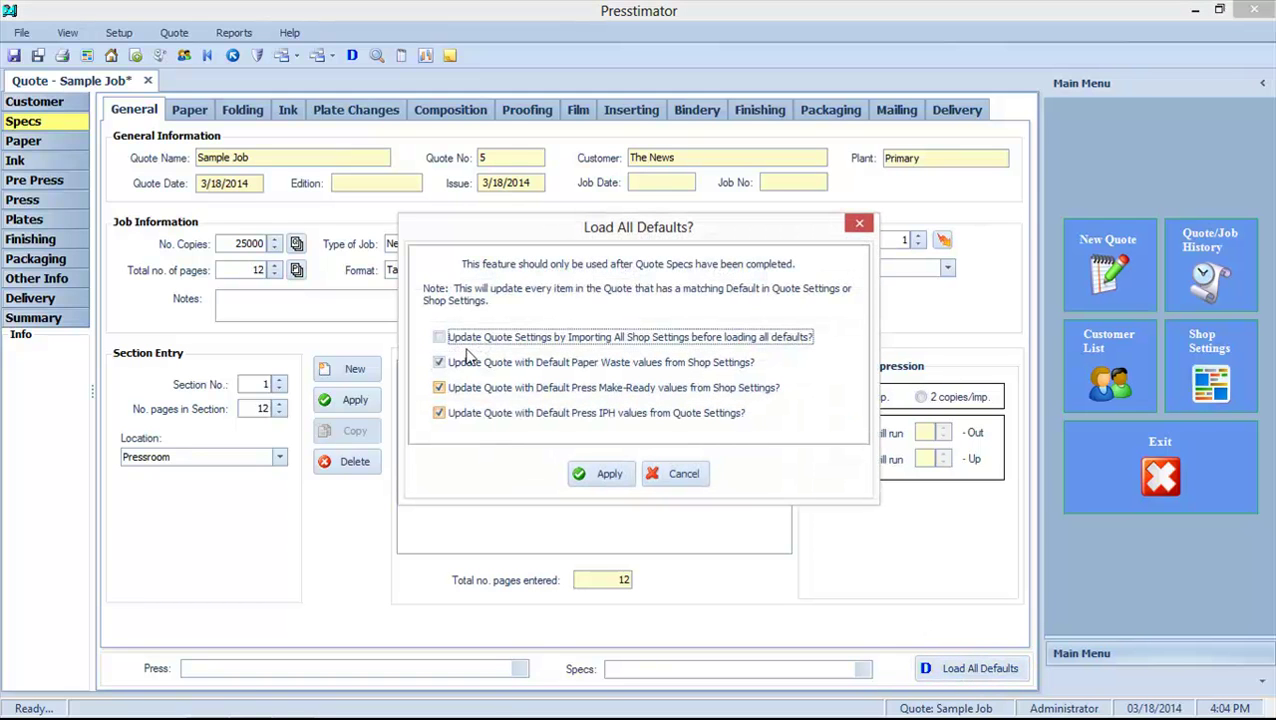
pyautogui.click(604, 475)
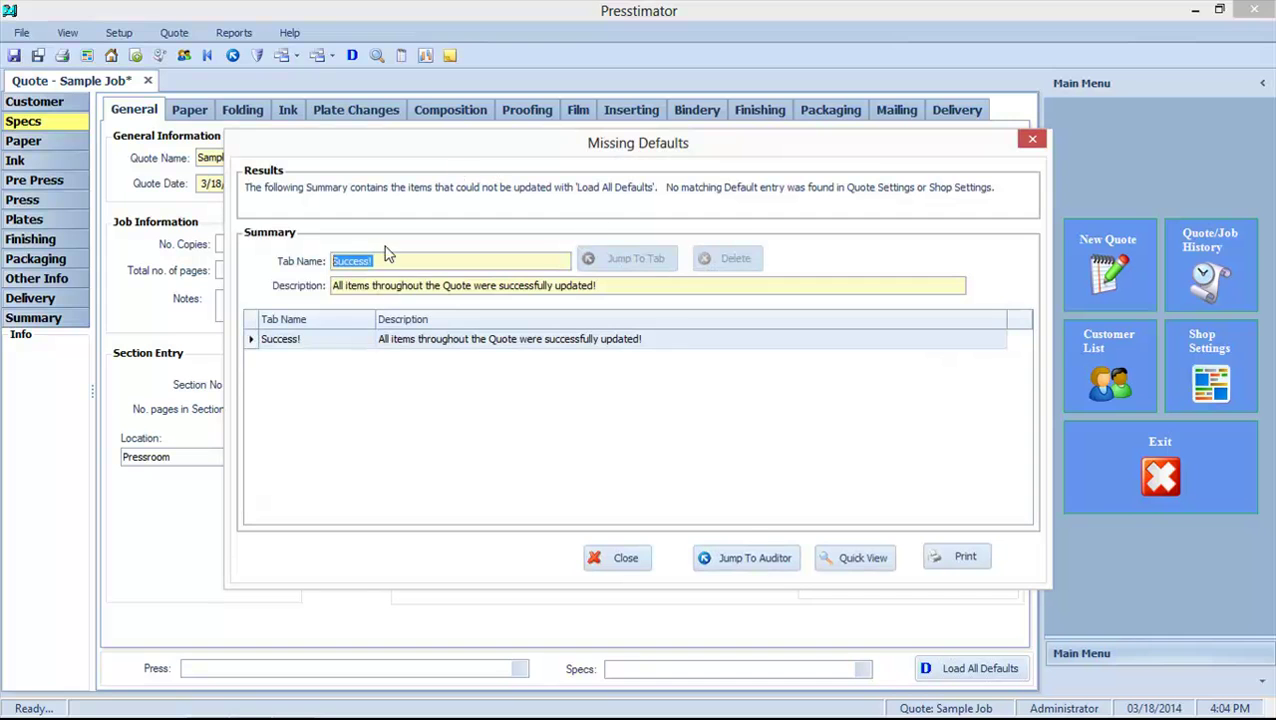
# Step: Review the quote's pricing totals in Quick View, and examine its imported folding, paper stock and packaging specs
pyautogui.click(853, 557)
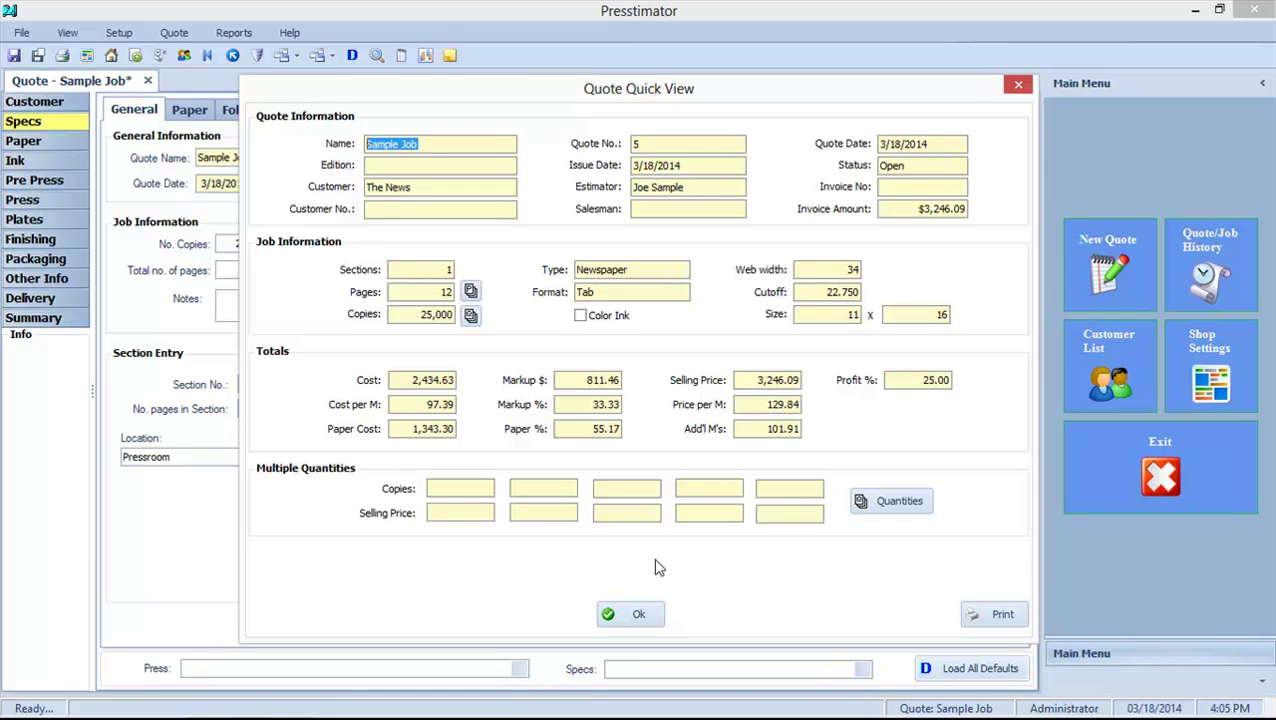
pyautogui.click(640, 613)
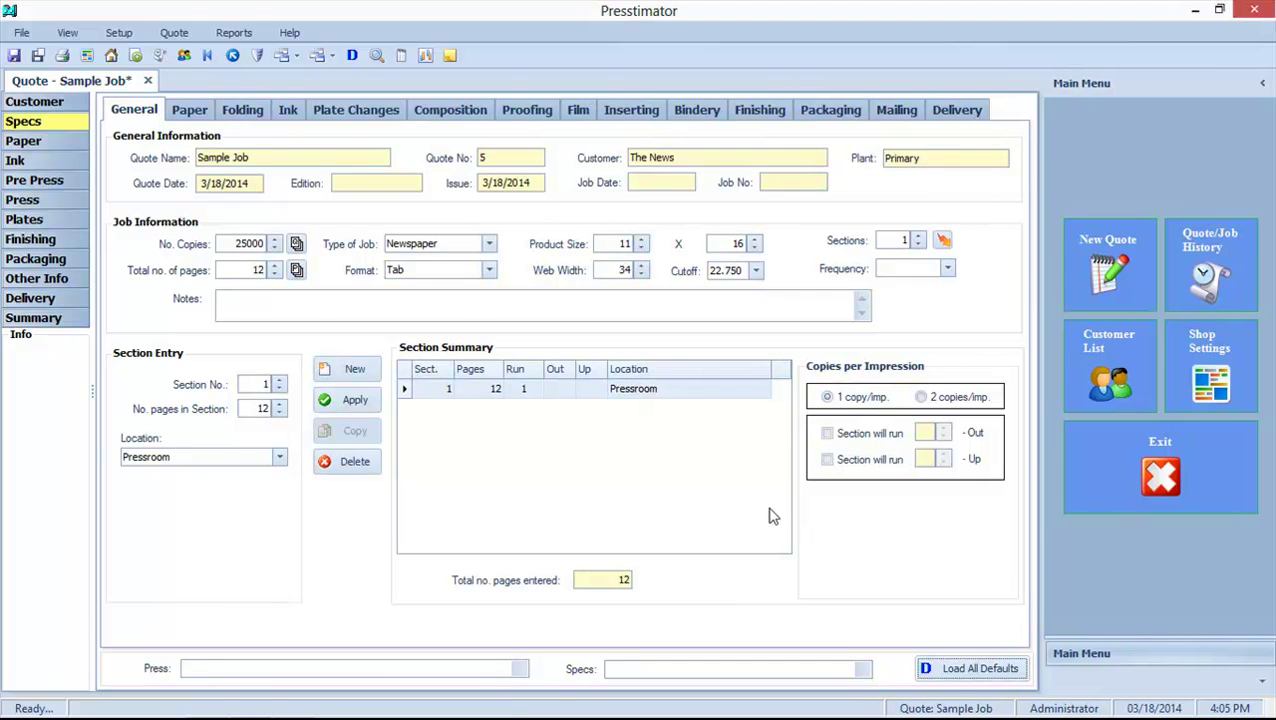
pyautogui.click(240, 112)
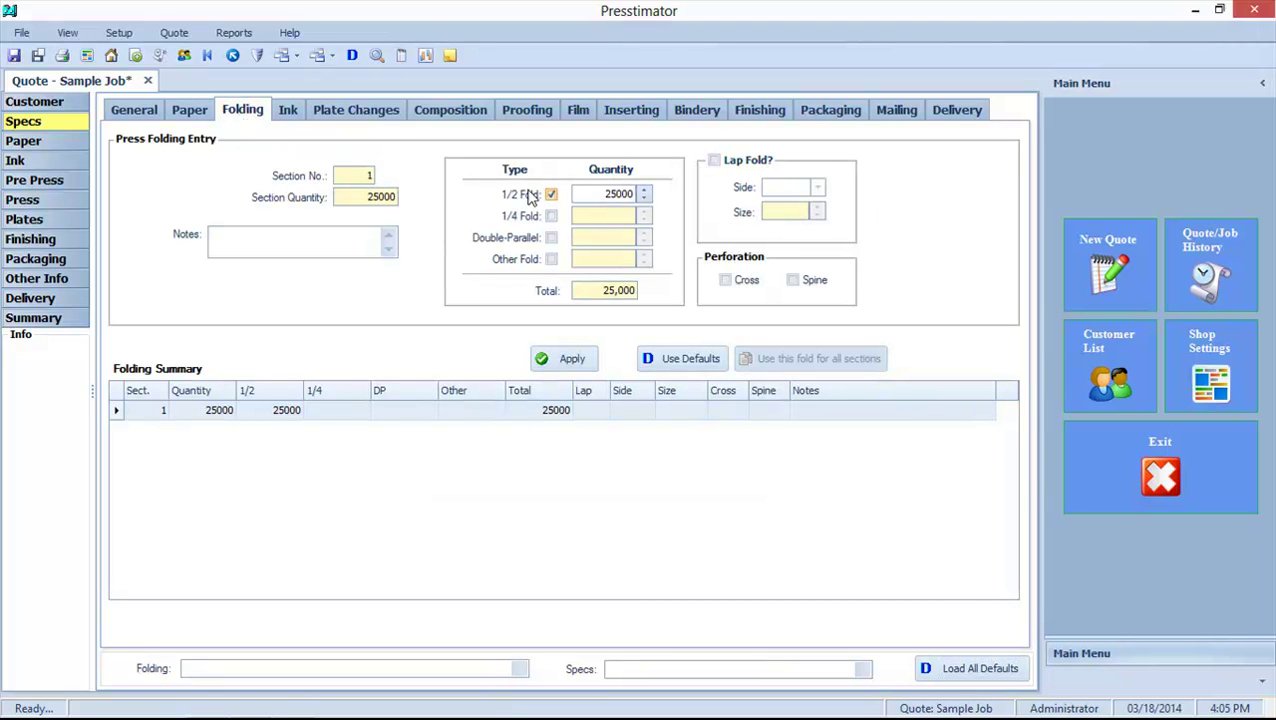
pyautogui.click(189, 109)
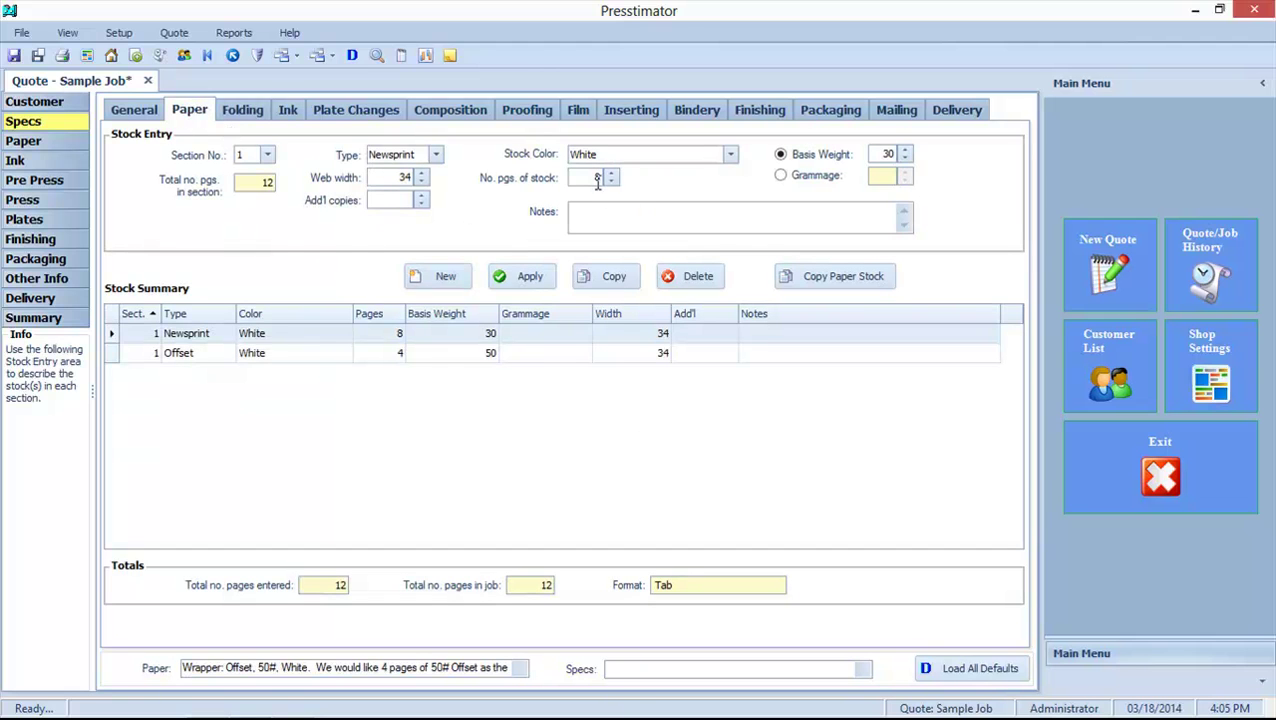
pyautogui.click(533, 360)
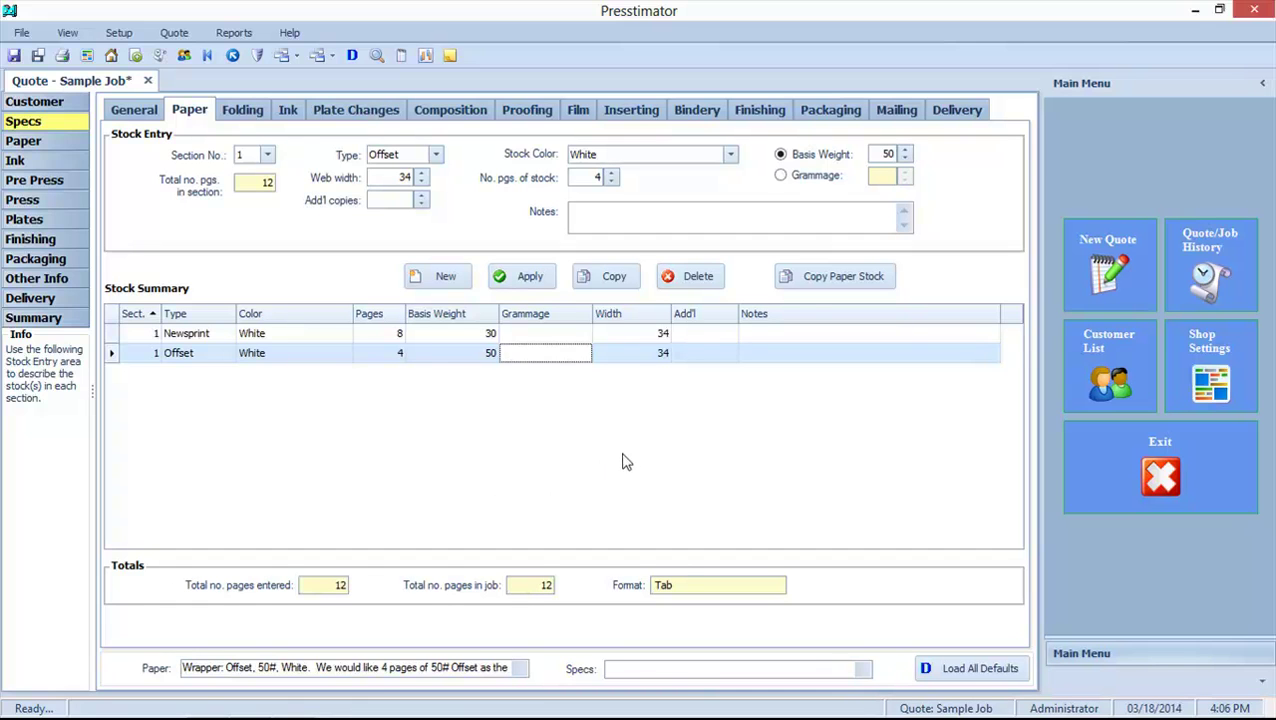
pyautogui.click(823, 111)
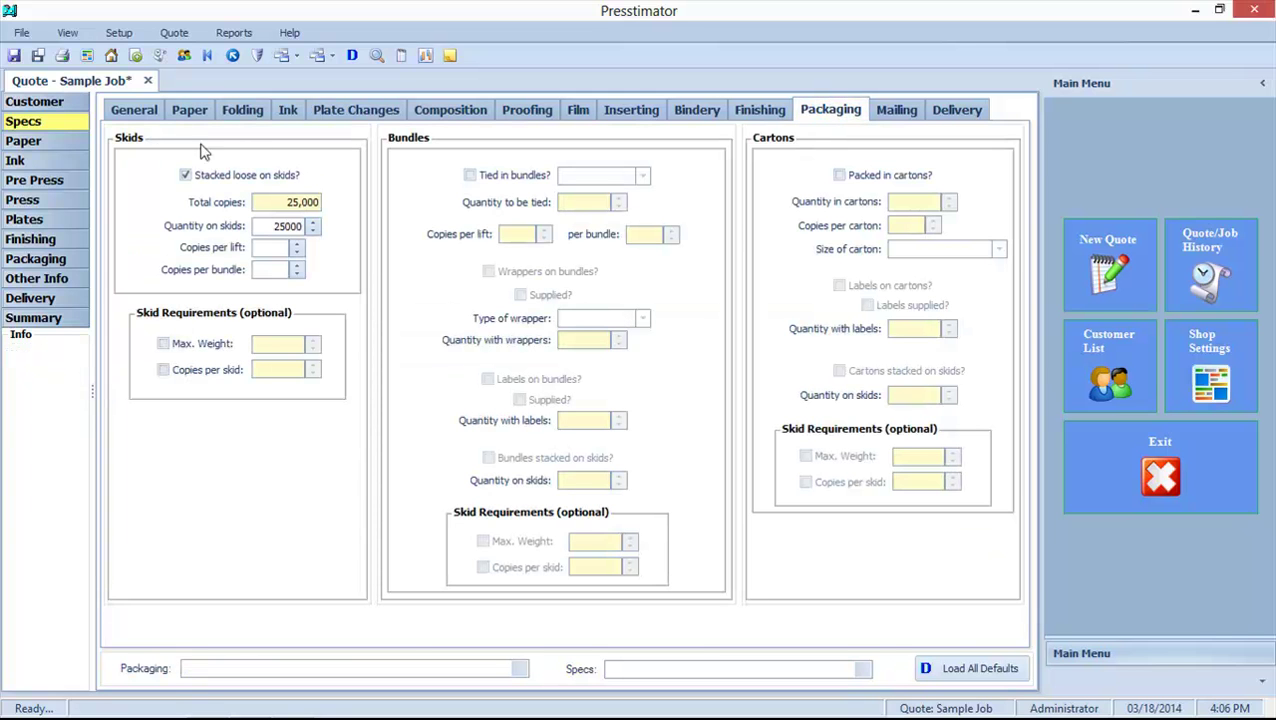